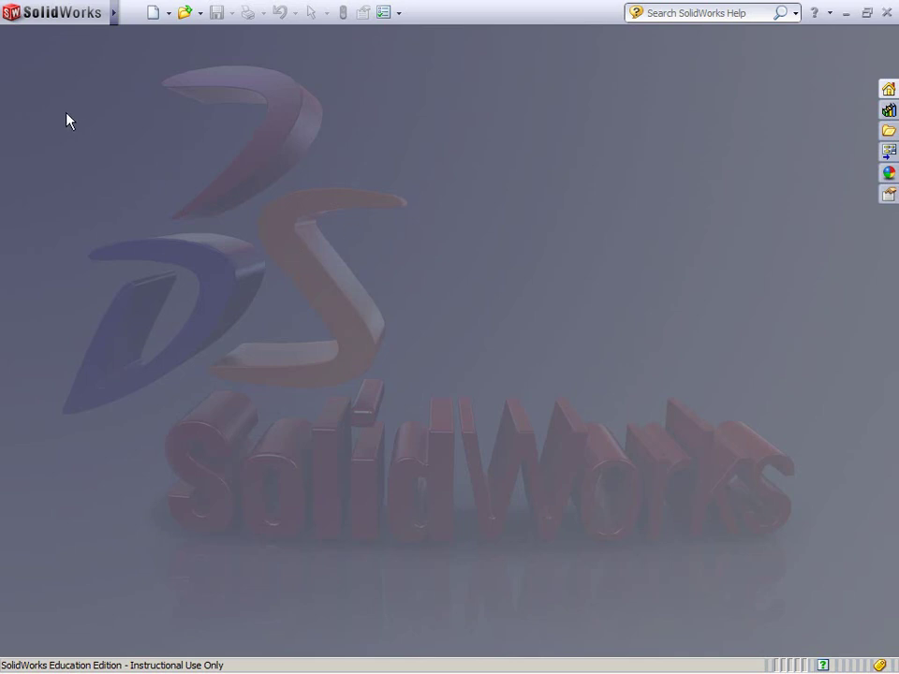
Pin the main menu bar so that it stays expanded
mouse_move(101, 9)
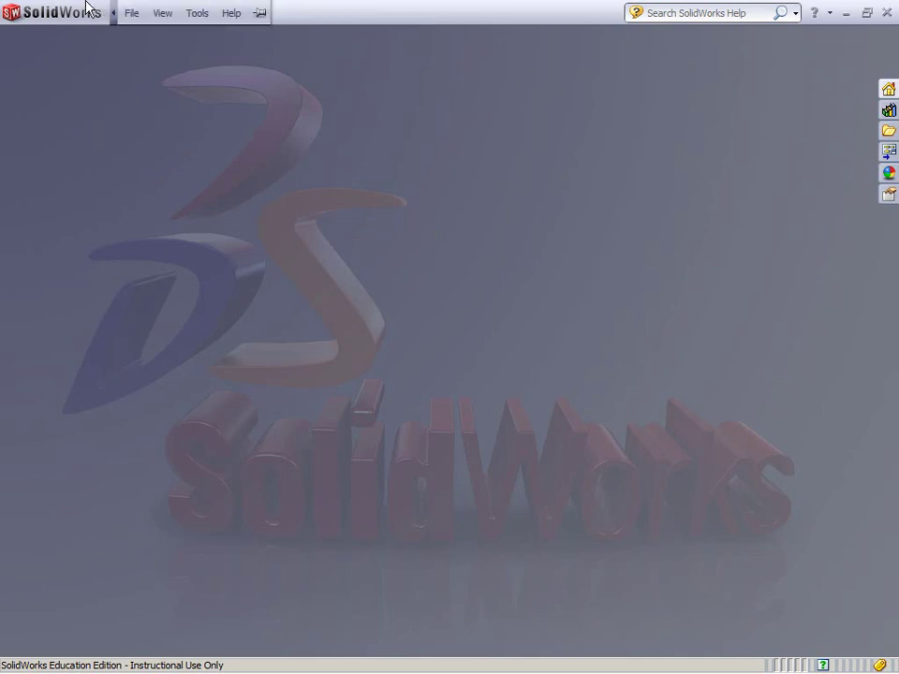
click(163, 12)
click(259, 13)
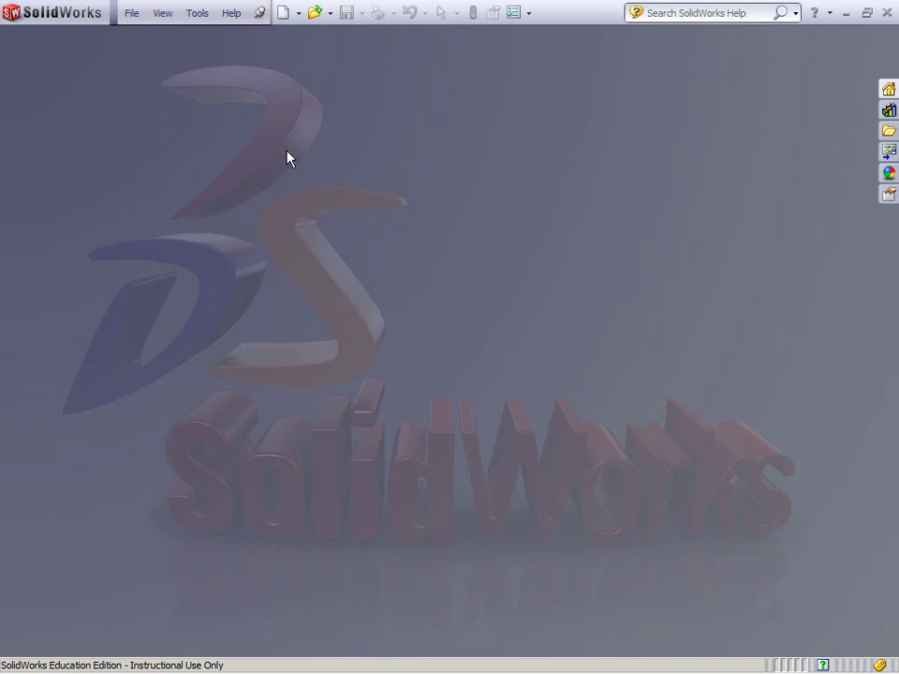
Create a new part document
click(283, 13)
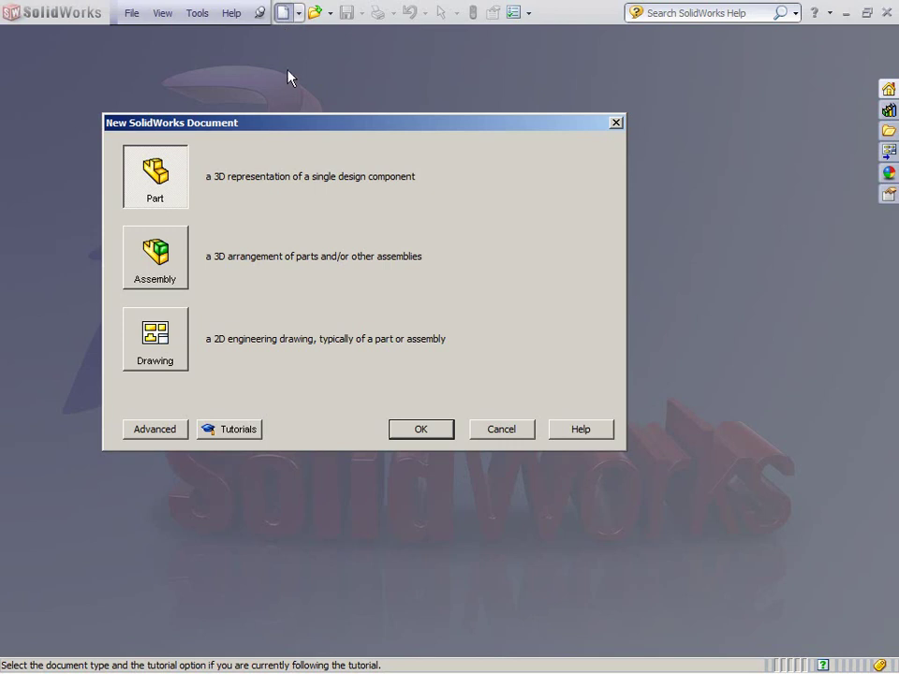
click(163, 432)
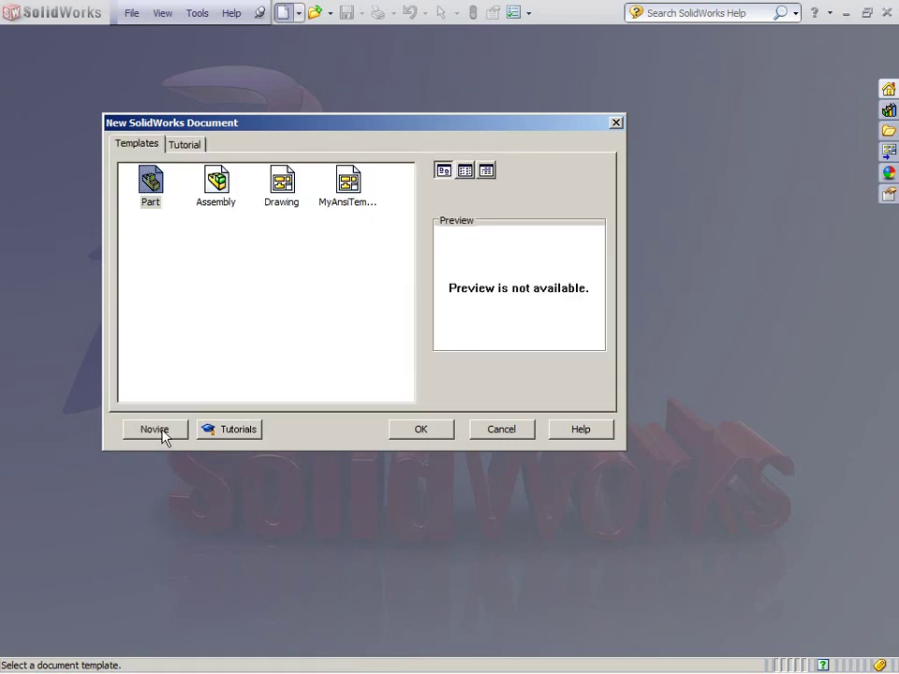
click(154, 430)
click(155, 430)
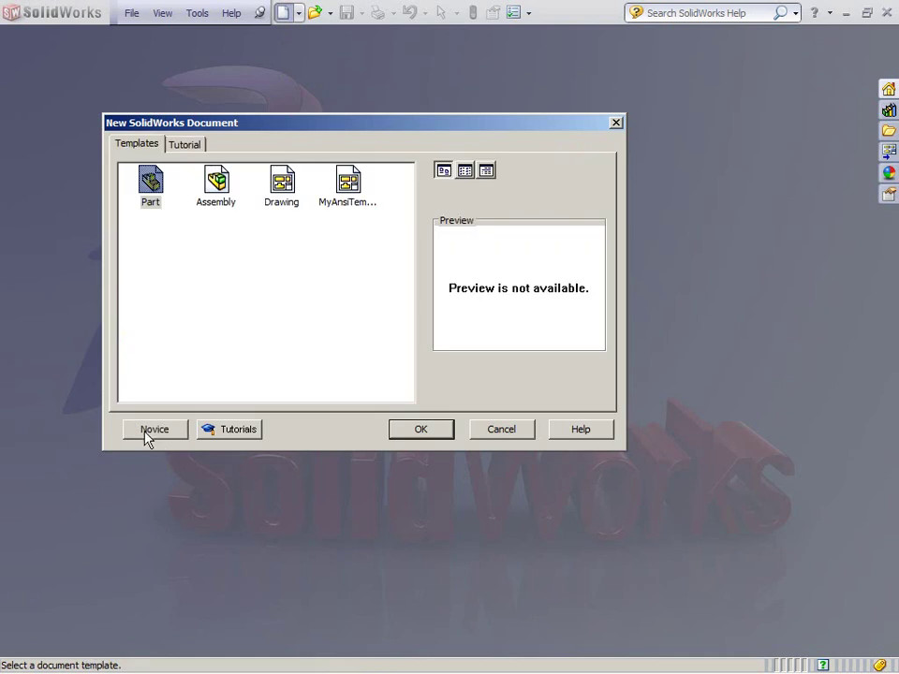
click(154, 430)
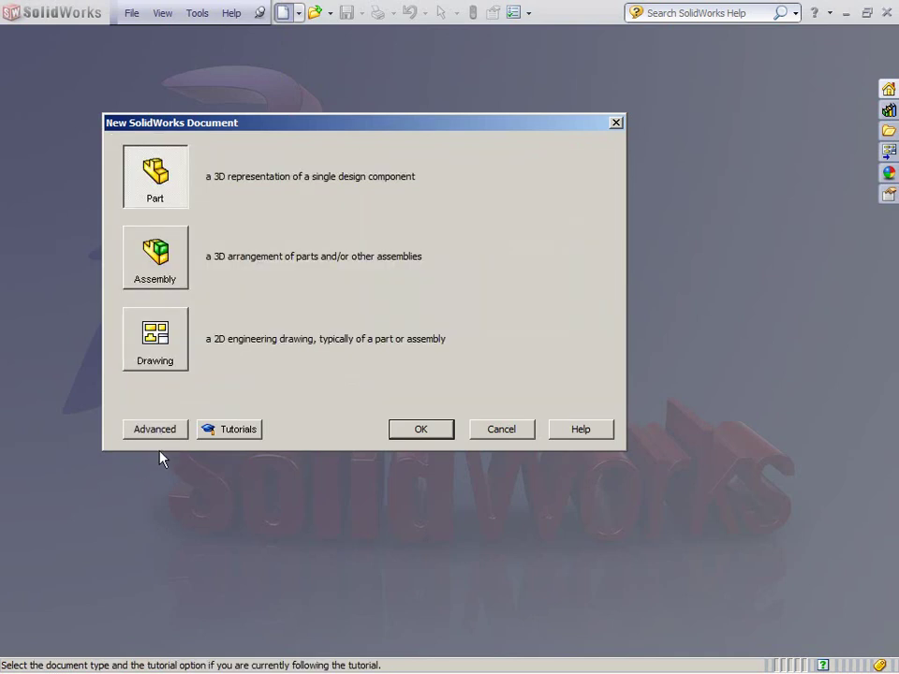
click(155, 431)
click(161, 432)
click(408, 430)
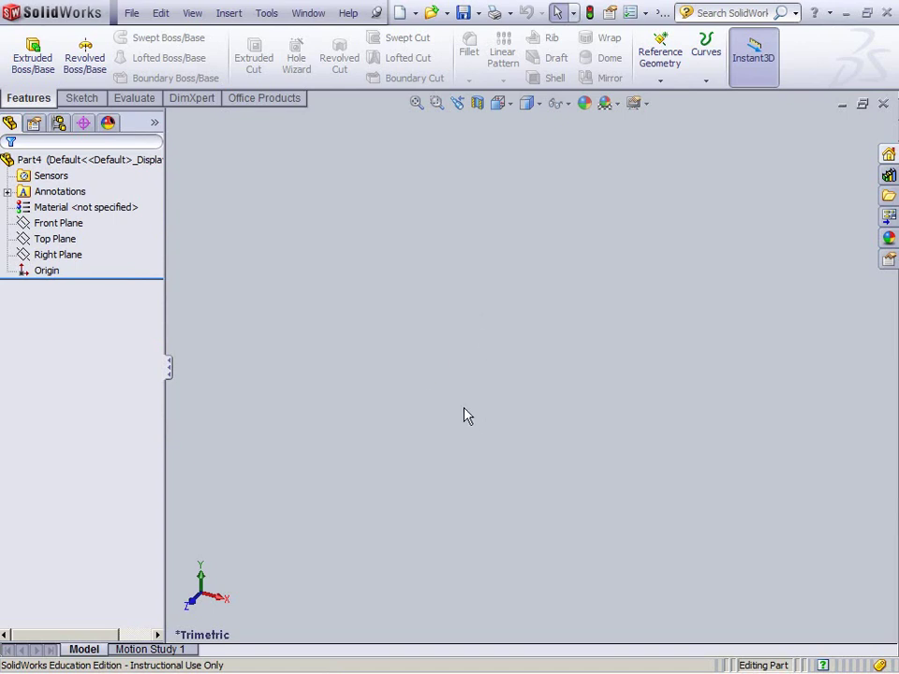
Set the part's overall drafting standard to ANSI in the document properties
click(647, 14)
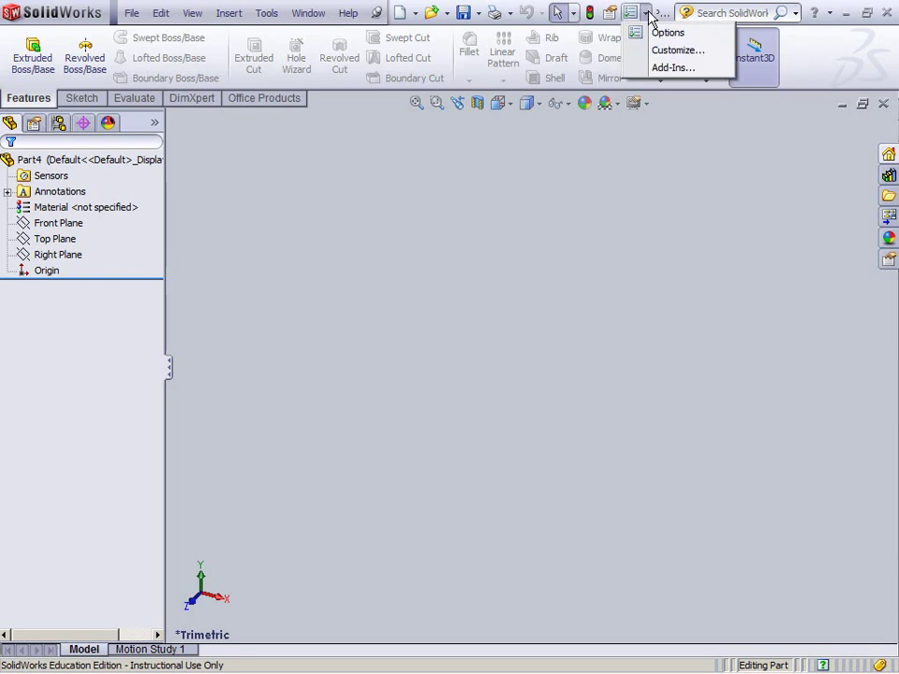
click(665, 35)
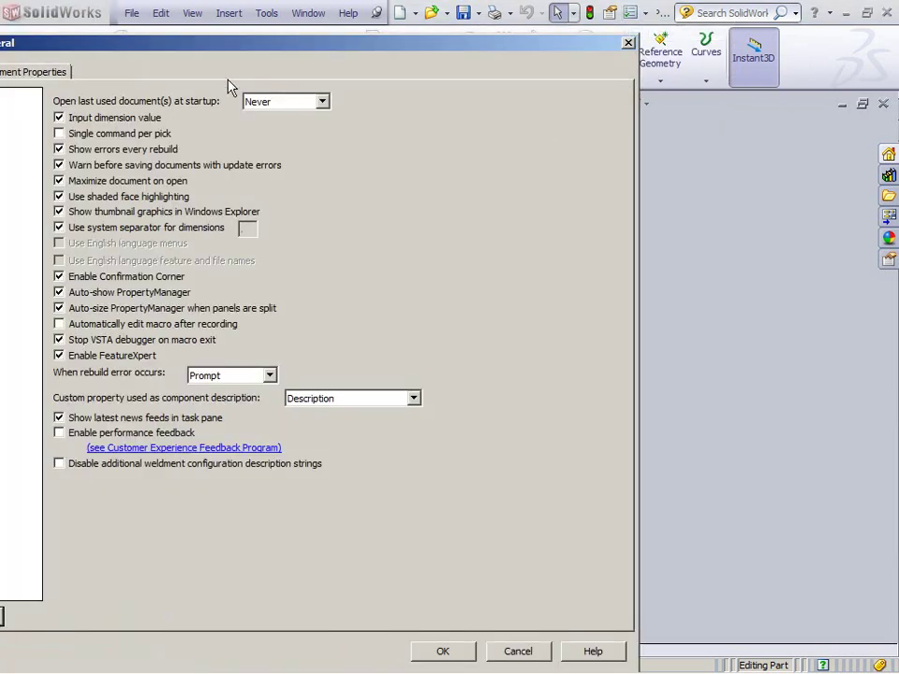
drag(286, 47, 503, 20)
click(240, 42)
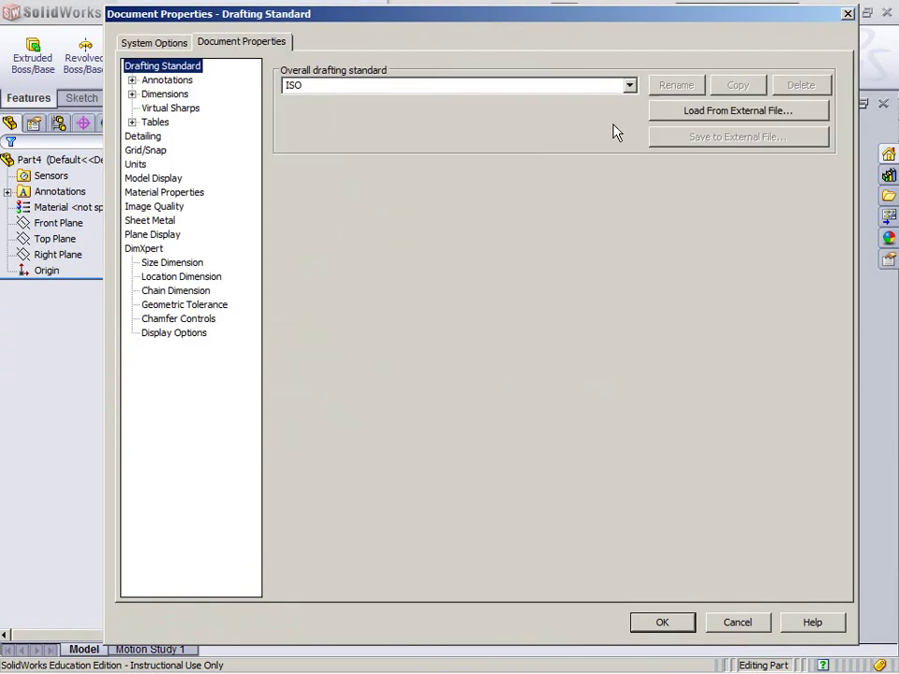
click(629, 85)
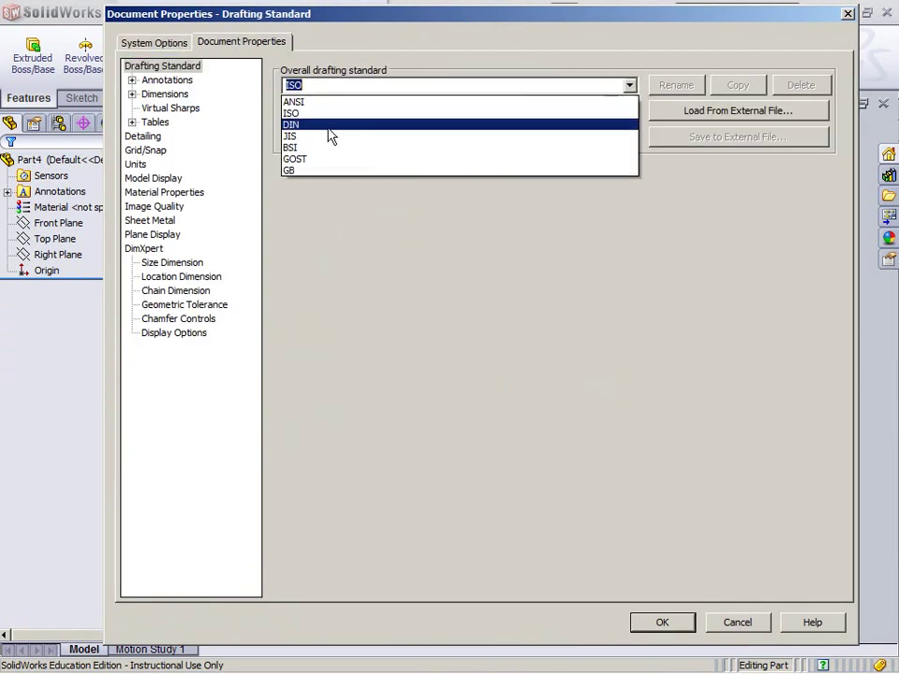
click(335, 101)
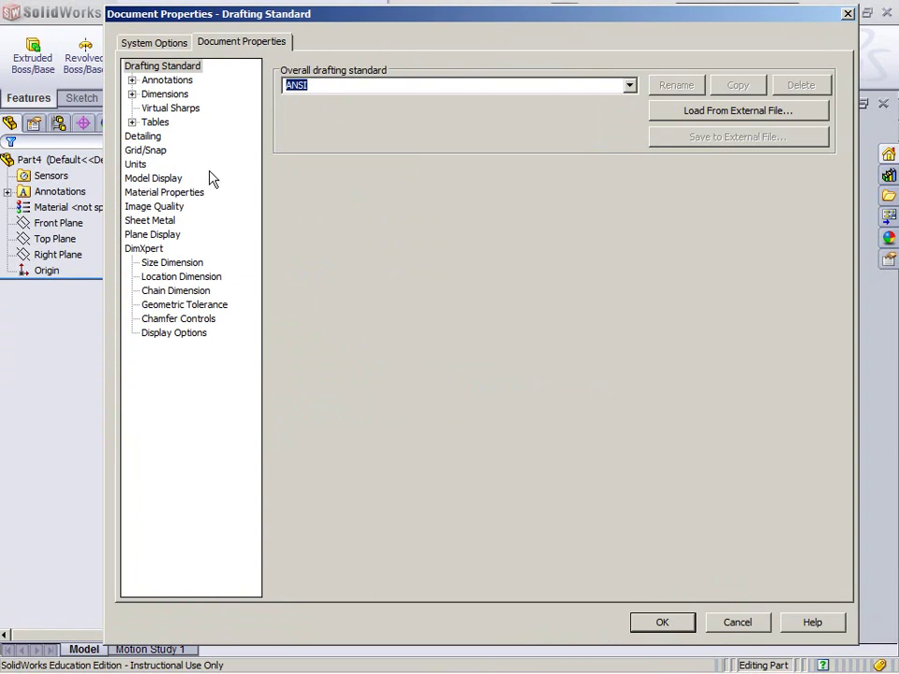
Switch the document's unit system to IPS and set the basic length precision to three decimals (.123)
click(133, 165)
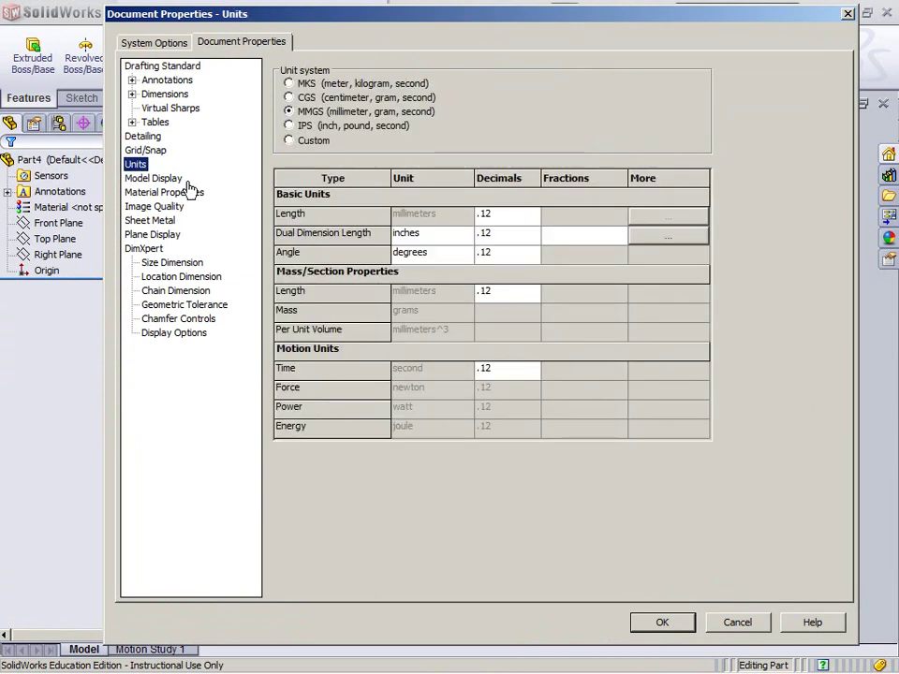
click(290, 126)
click(523, 215)
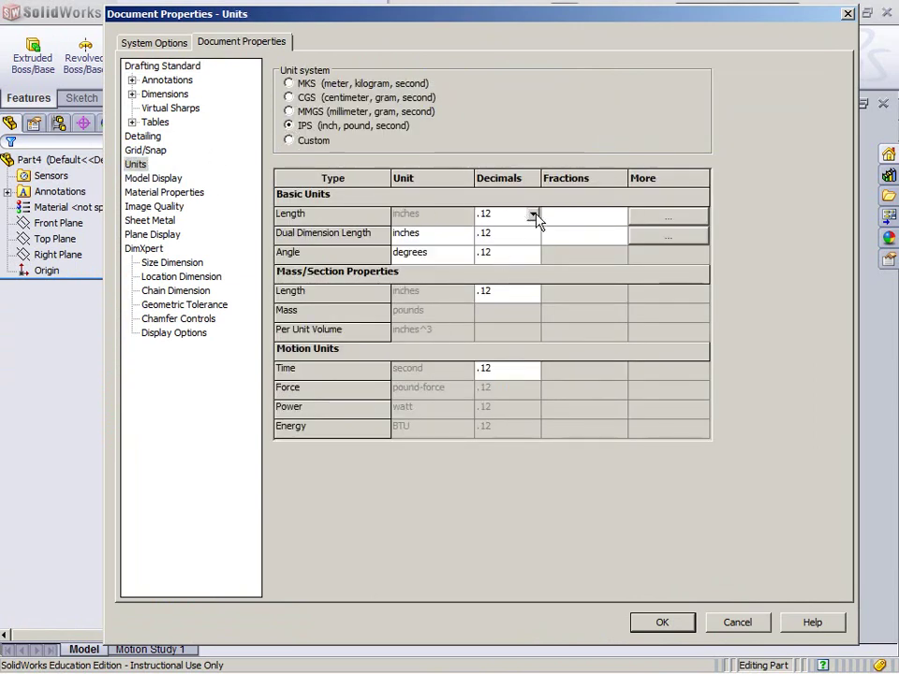
click(531, 214)
click(514, 246)
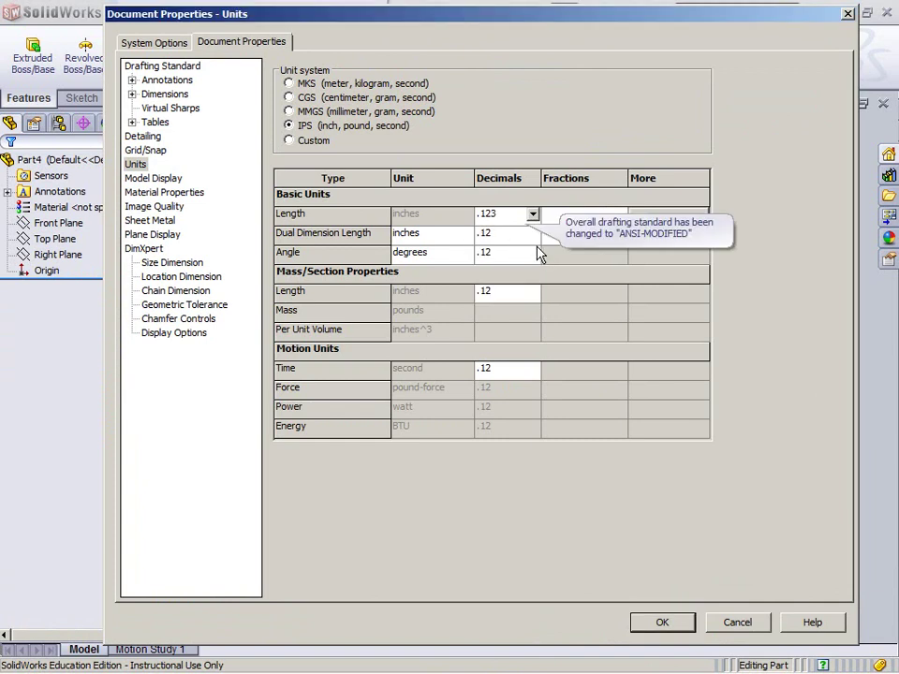
Set dual dimension length, angle, mass-property length and motion time to three decimals (.123) and apply the document properties
click(532, 233)
click(521, 265)
click(524, 257)
click(531, 252)
click(514, 282)
click(524, 294)
click(532, 291)
click(506, 321)
click(524, 368)
click(532, 368)
click(503, 399)
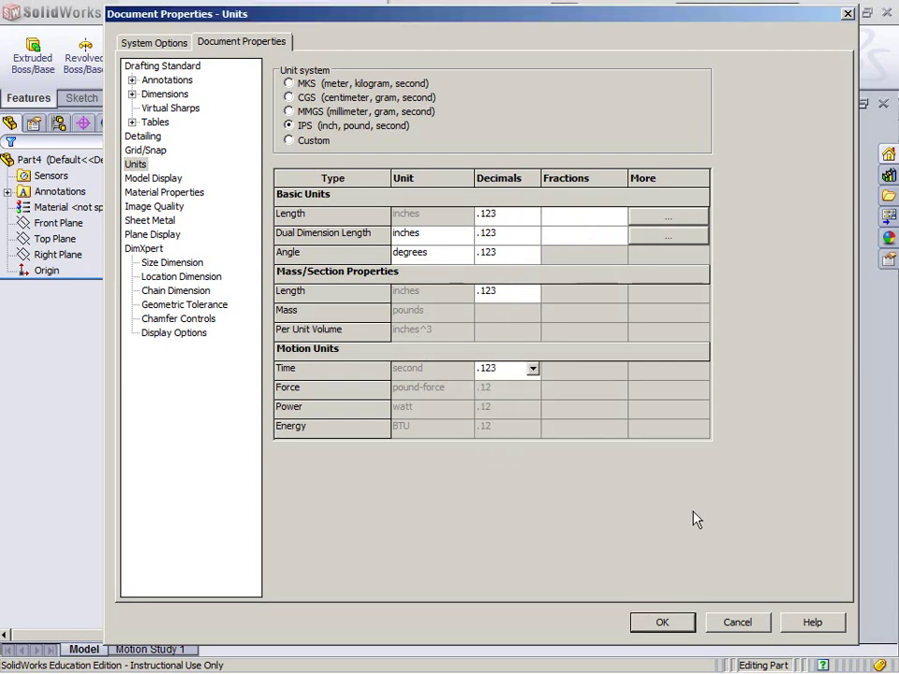
click(672, 627)
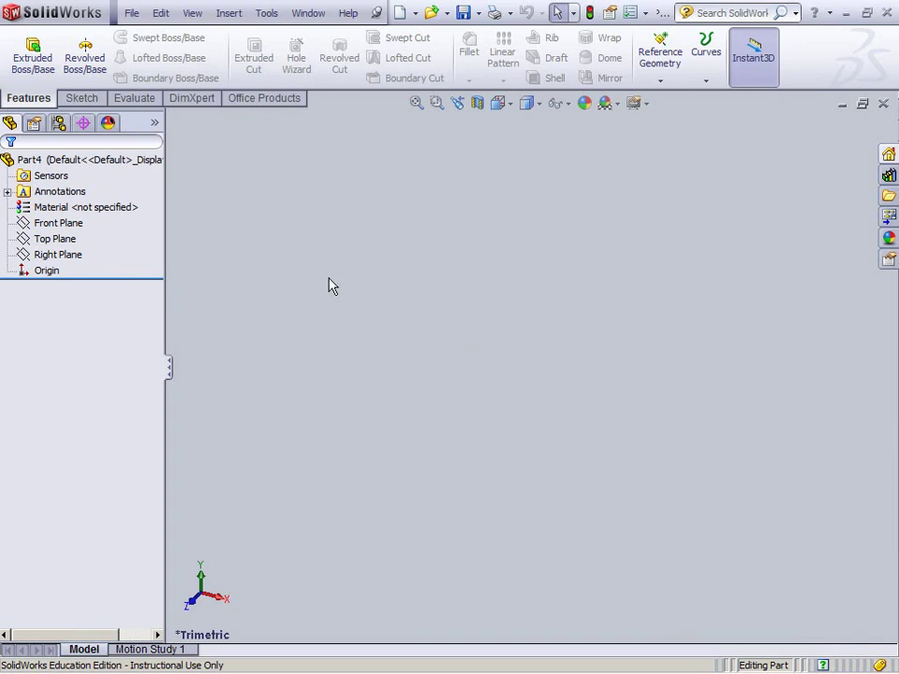
Preview the default reference planes and start a sketch on the Front Plane
click(63, 224)
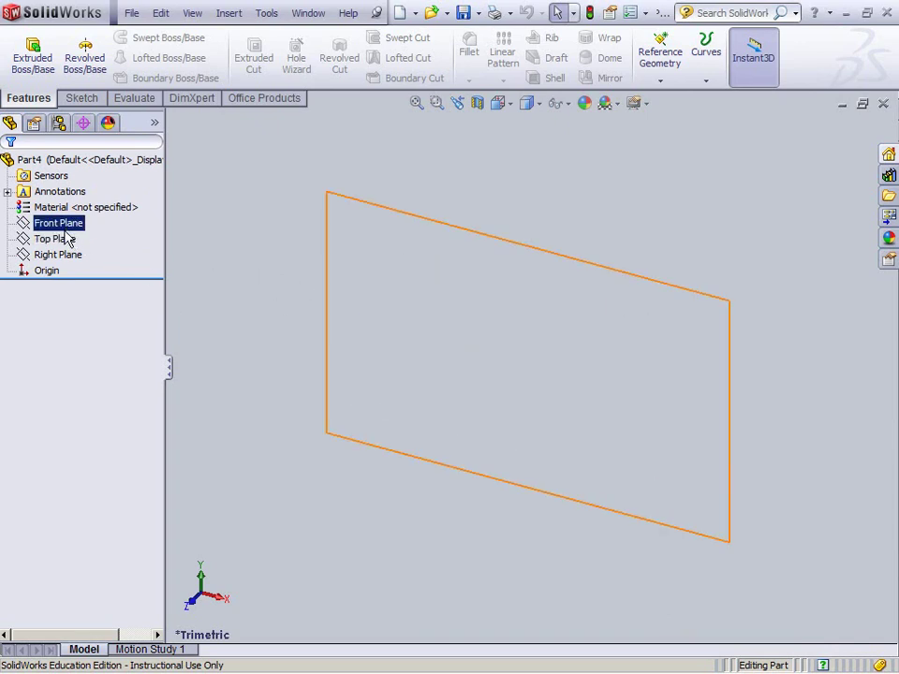
click(60, 255)
click(67, 224)
click(60, 238)
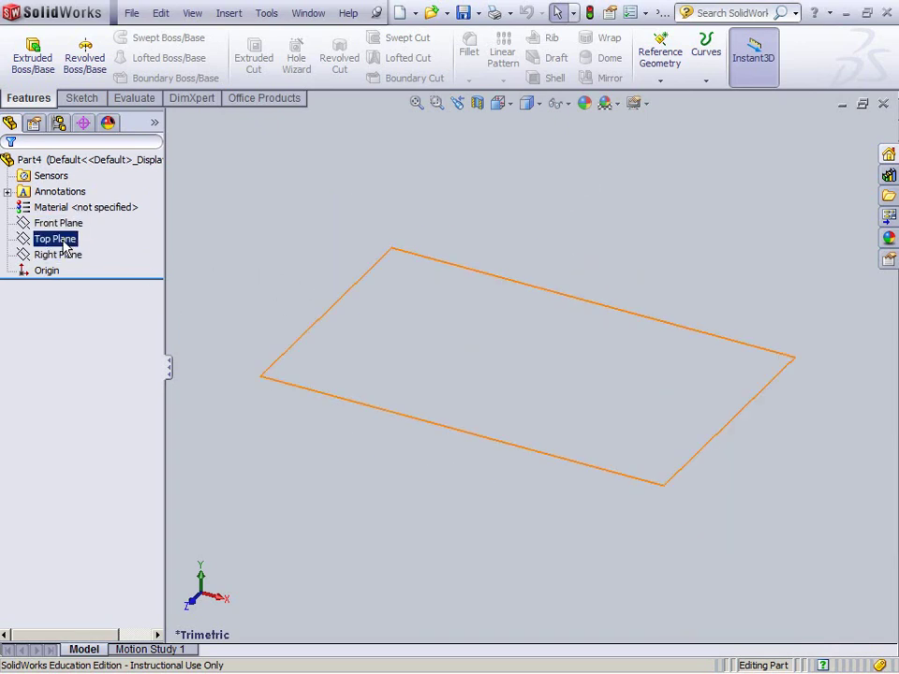
click(64, 255)
click(70, 226)
right_click(67, 226)
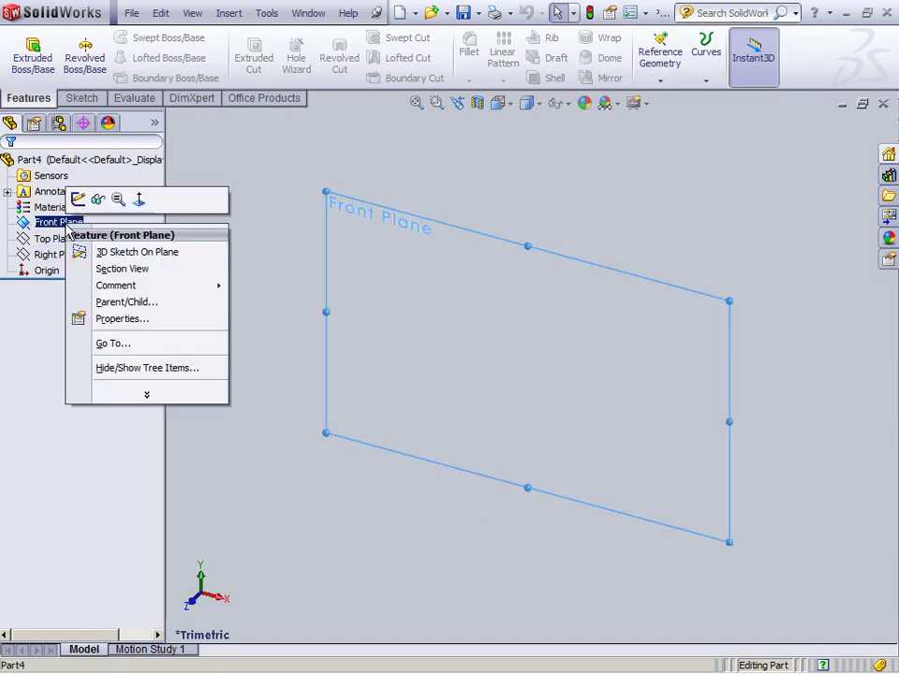
click(78, 201)
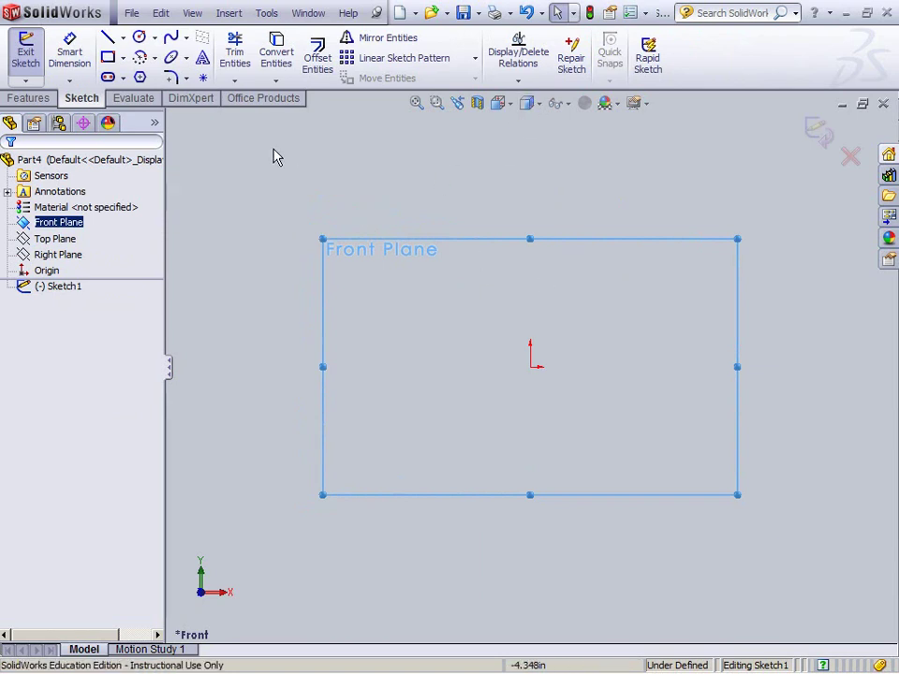
Try a corner rectangle starting at the origin, and undo it
click(112, 60)
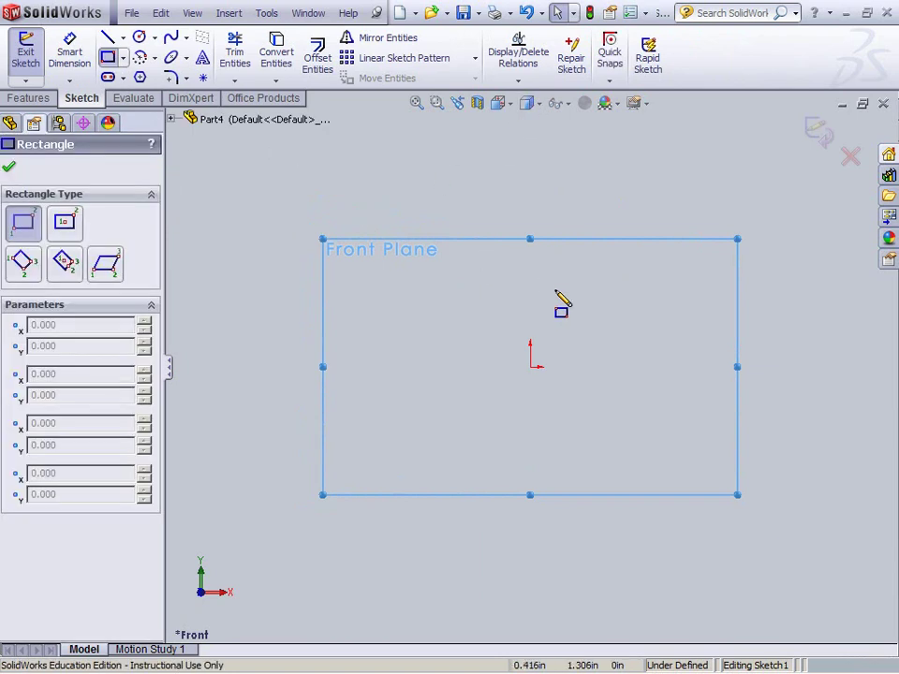
click(529, 367)
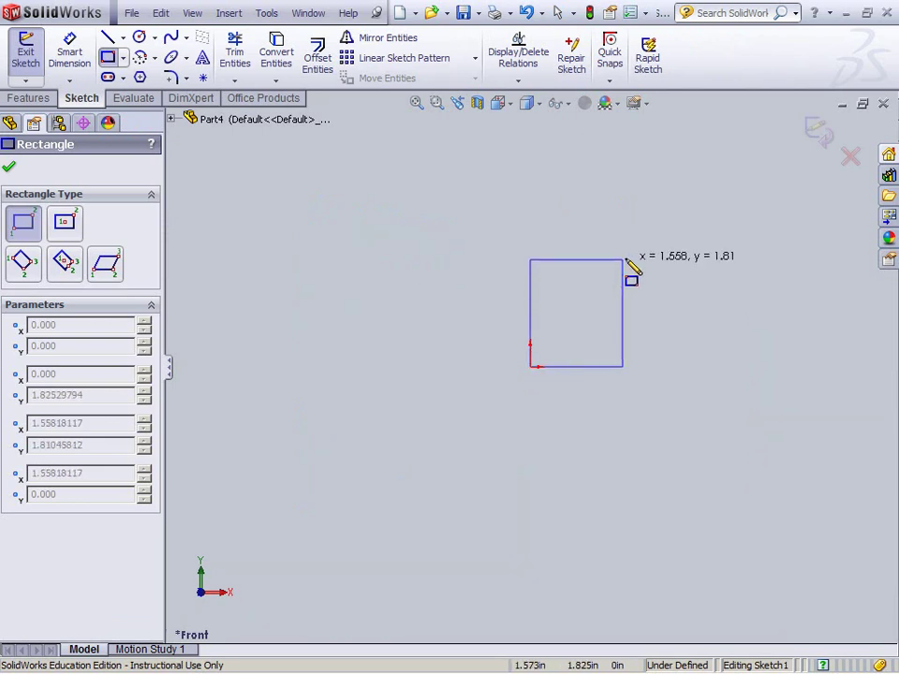
click(651, 237)
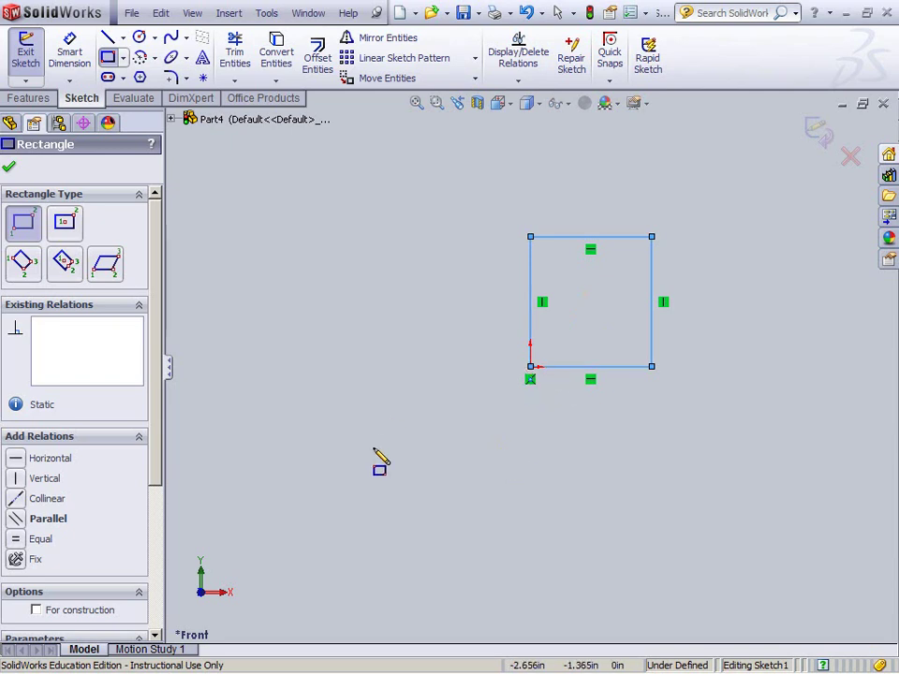
key(ctrl+z)
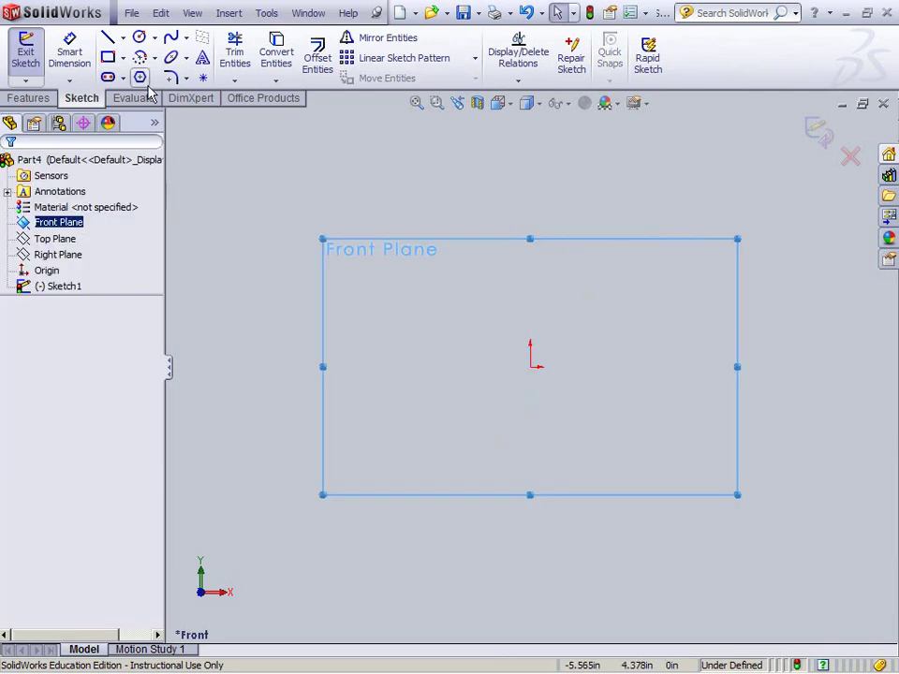
Try a corner rectangle placed away from the origin, on its negative X side, and undo it
click(107, 57)
click(369, 287)
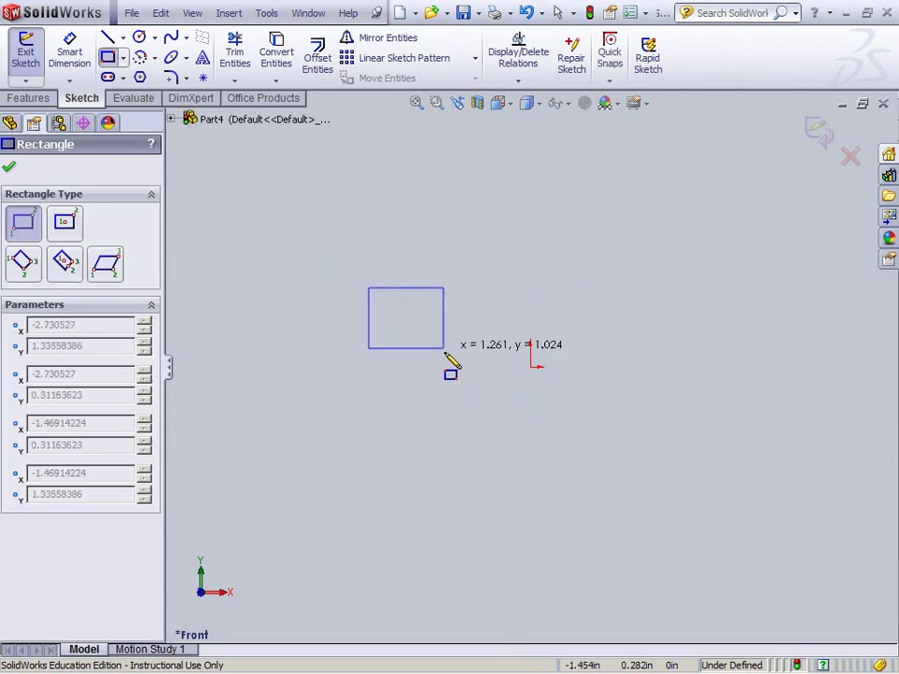
click(448, 366)
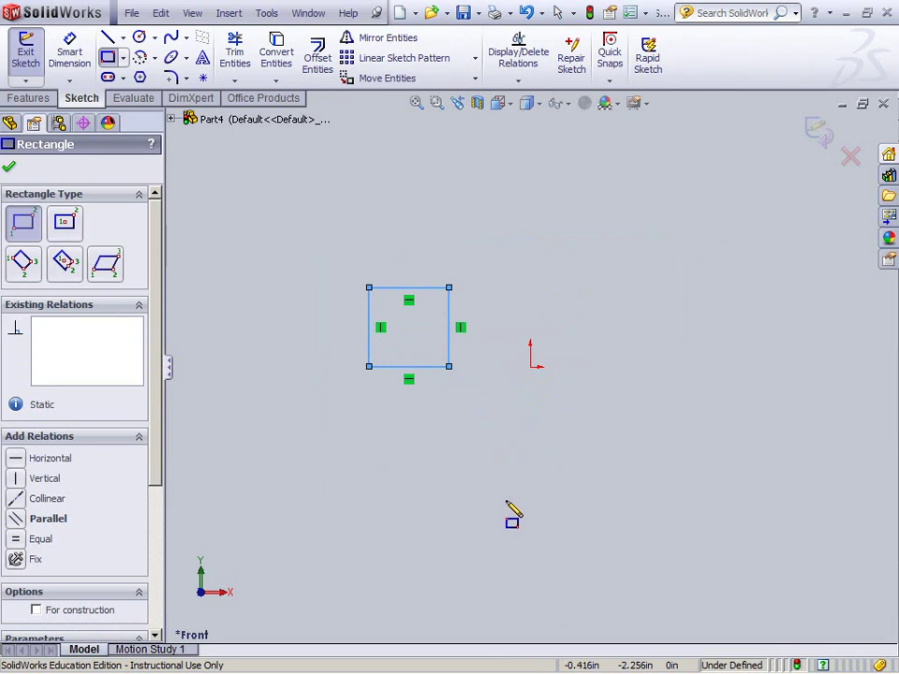
key(ctrl+z)
click(490, 495)
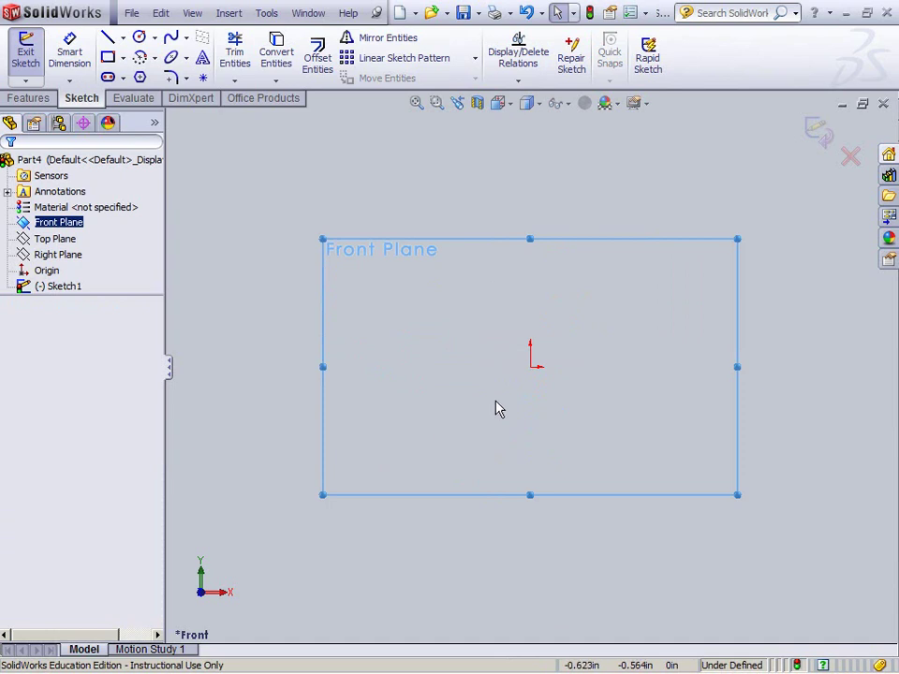
Sketch a corner rectangle about 1.6 in wide, with its lower-left corner on the origin
click(110, 57)
click(530, 366)
click(626, 269)
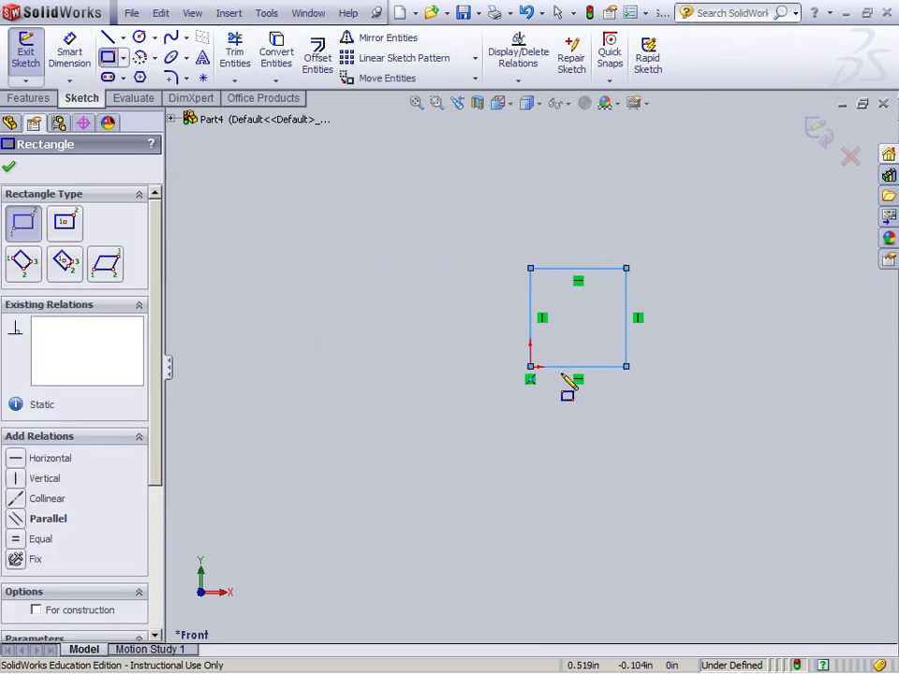
Dimension the rectangle's top edge with Smart Dimension and set its length to 0.7 in
click(68, 52)
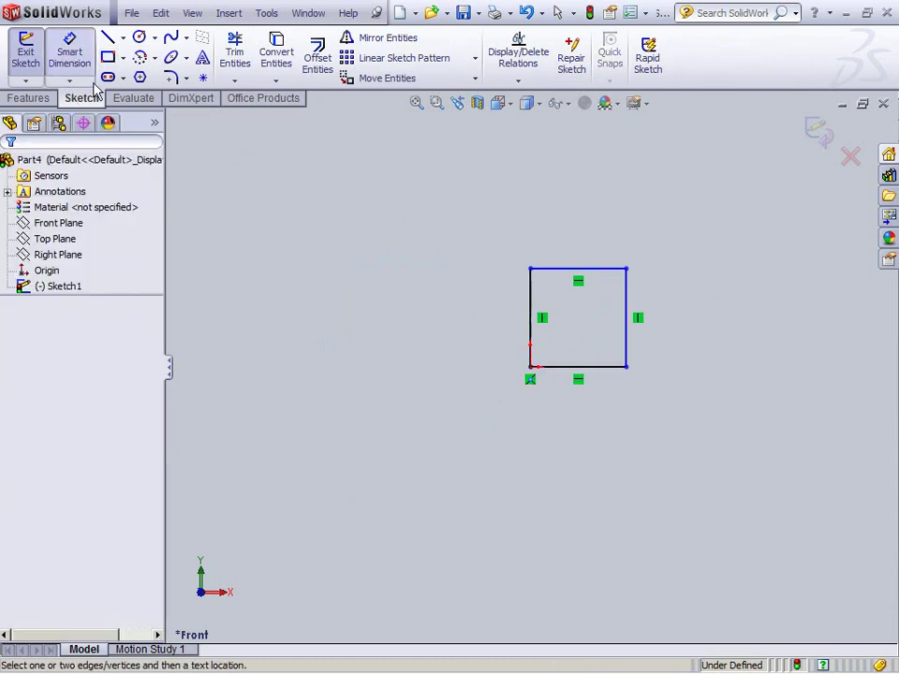
click(580, 274)
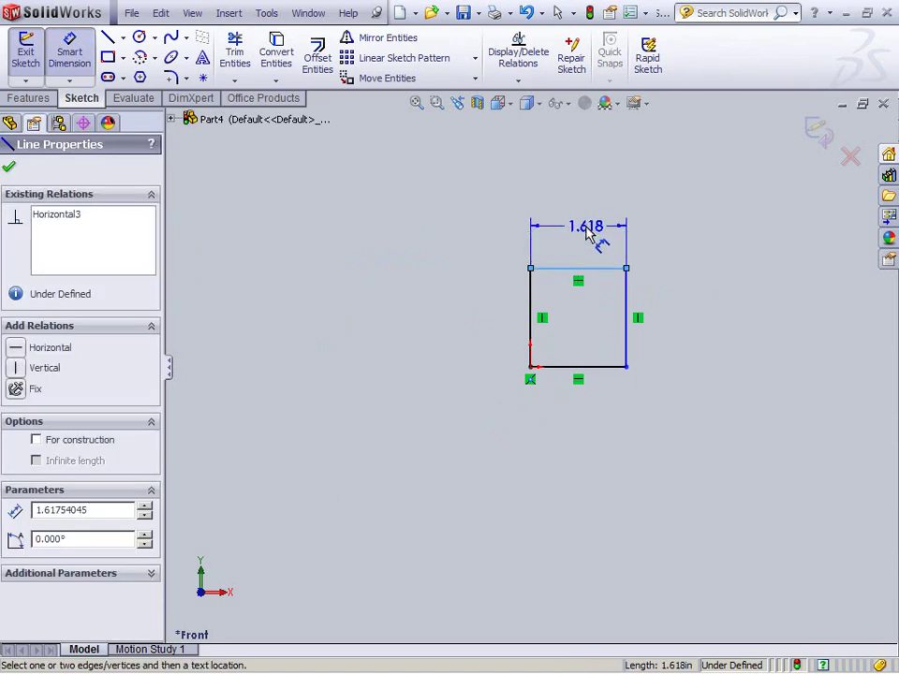
click(579, 236)
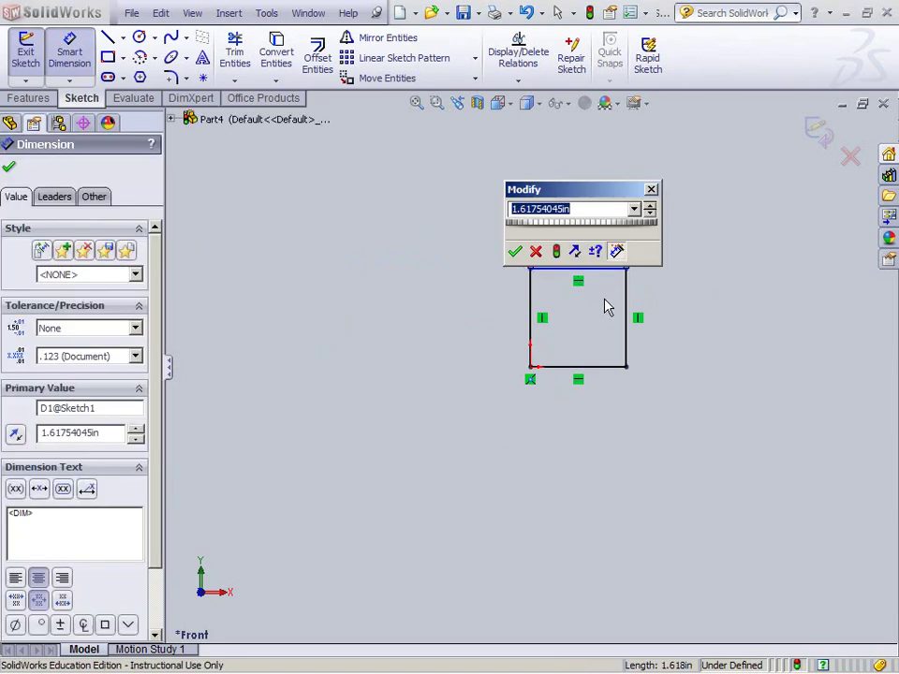
text(.7)
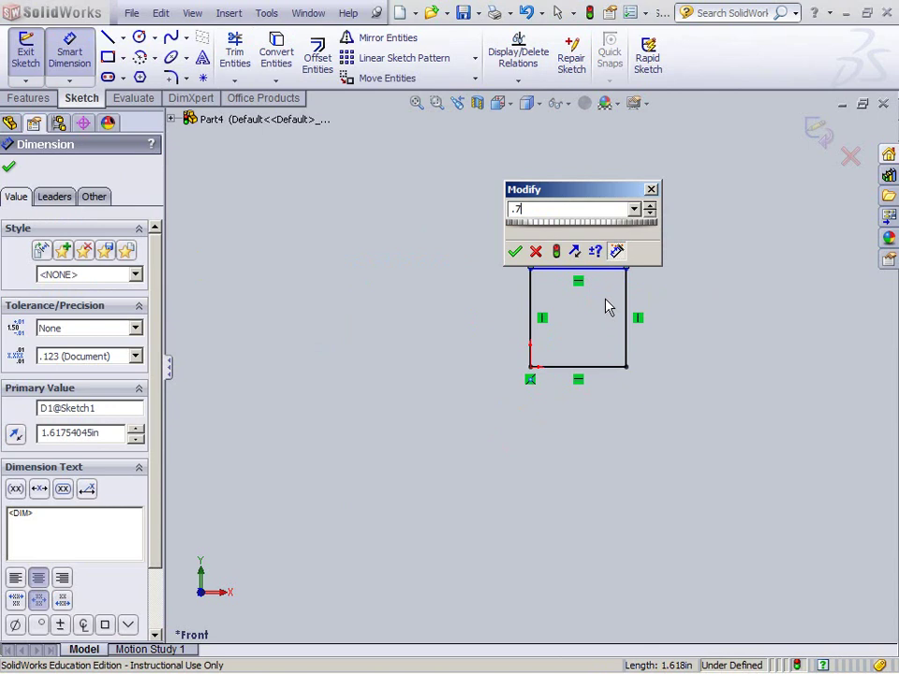
click(514, 253)
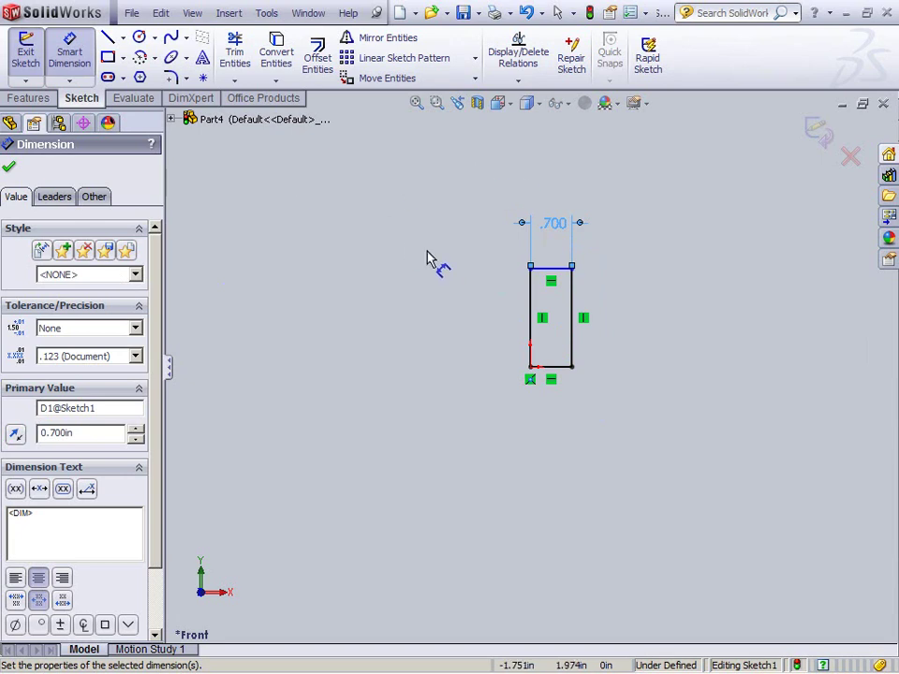
click(10, 169)
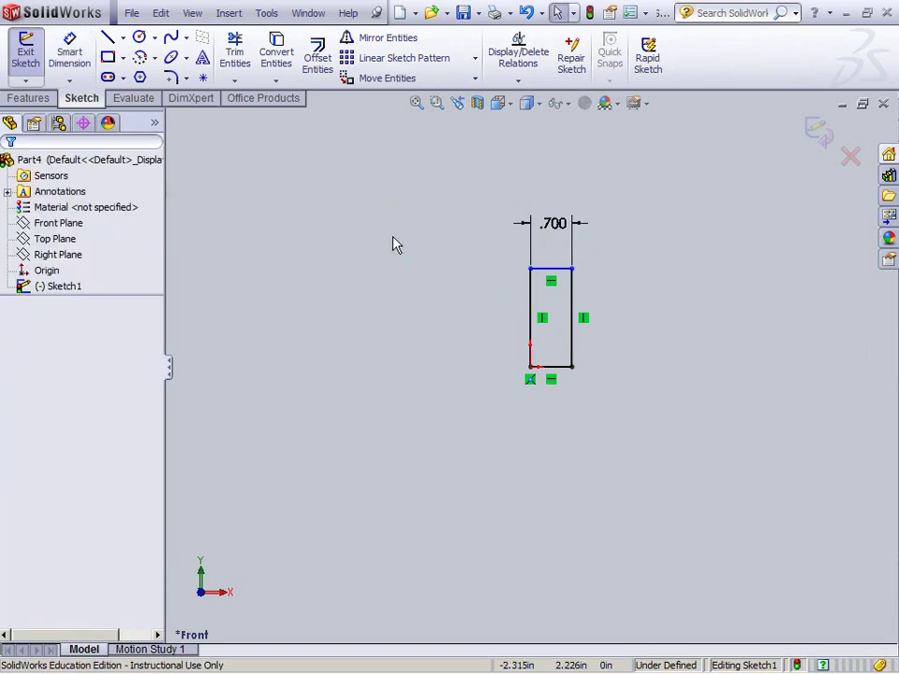
Close the rectangle sketch and reopen Sketch1 for editing
click(25, 51)
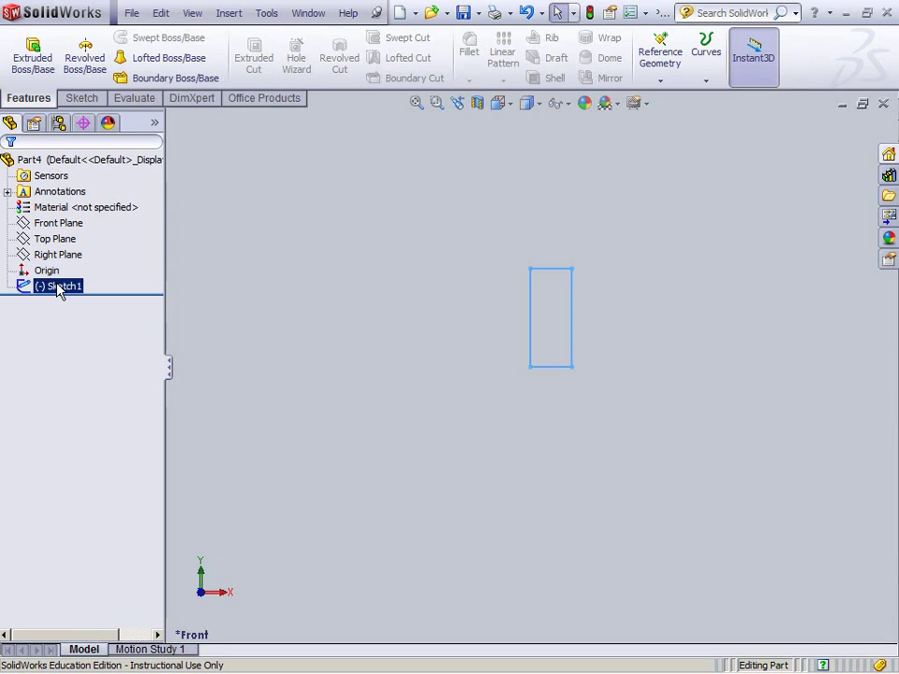
right_click(58, 288)
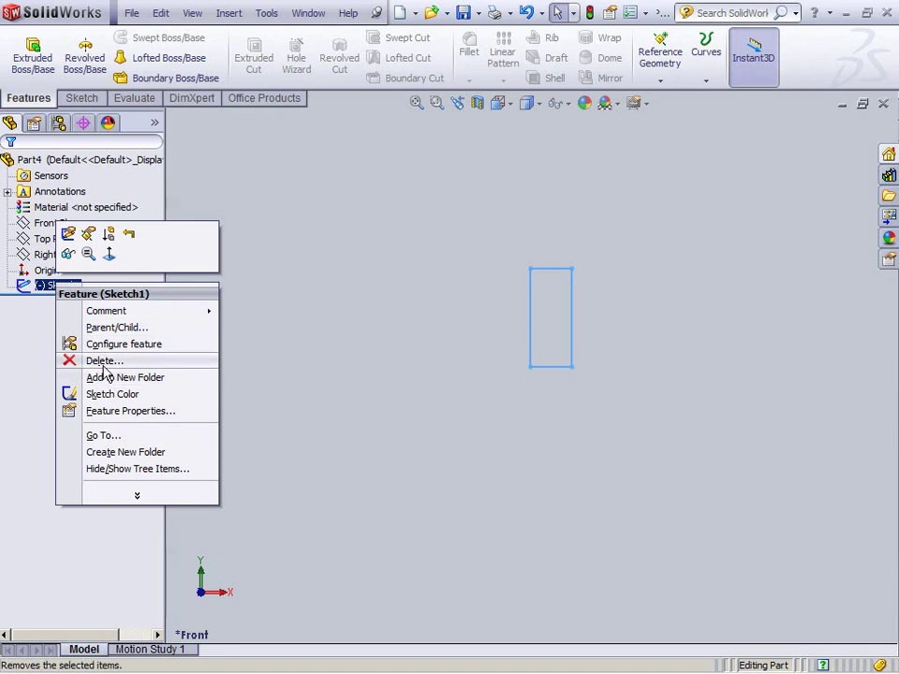
click(68, 239)
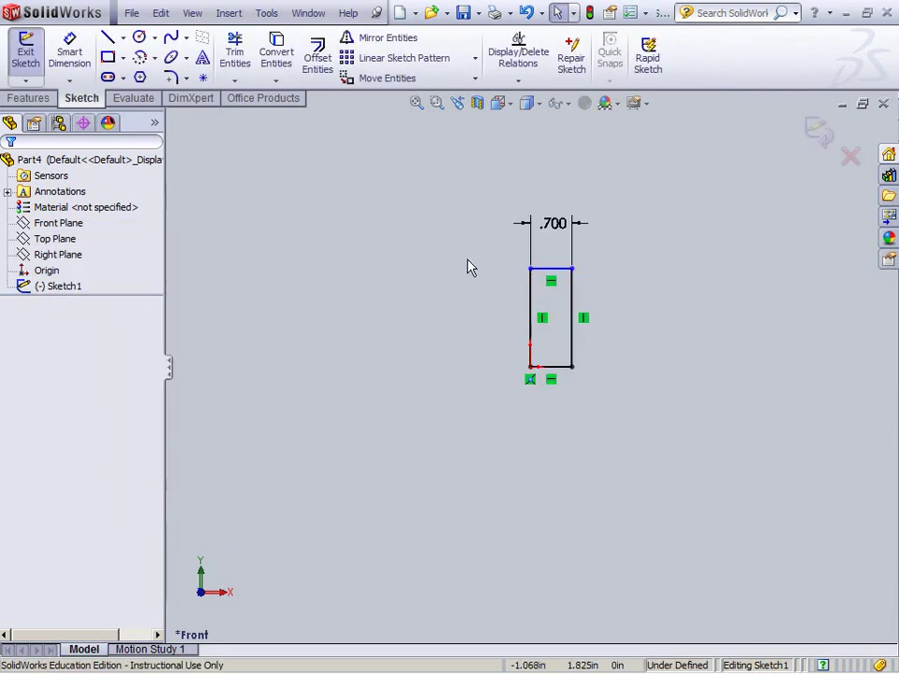
Dimension the rectangle's right vertical edge with Smart Dimension at 0.7 in, and exit the sketch
click(68, 48)
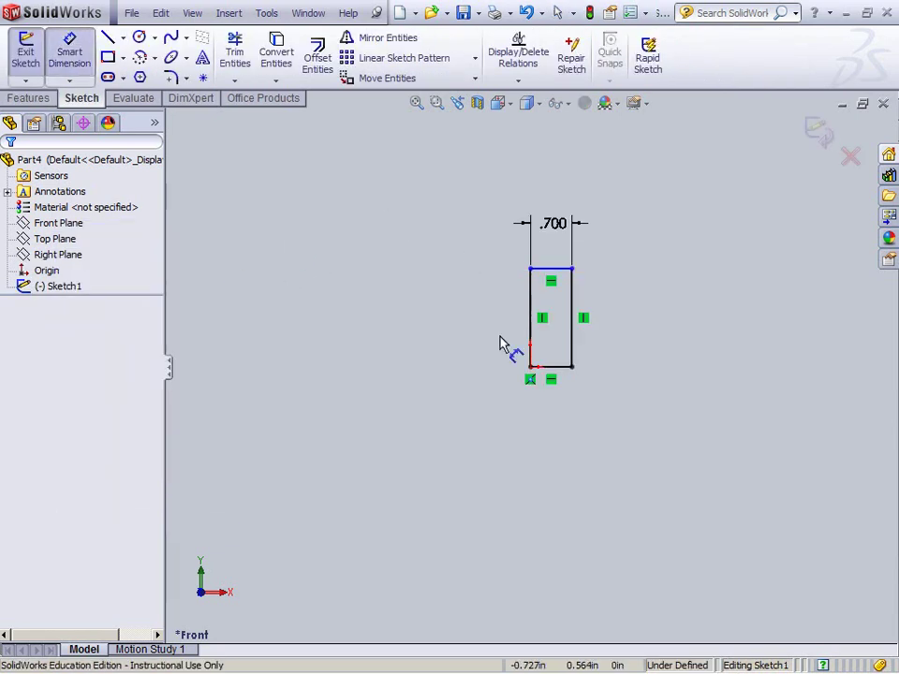
click(579, 303)
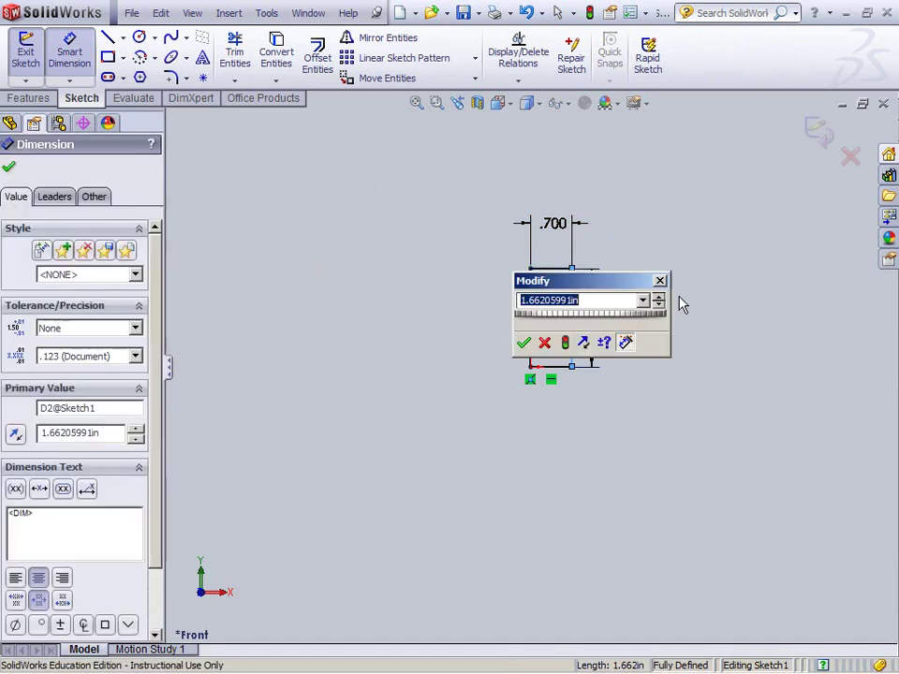
text(.7)
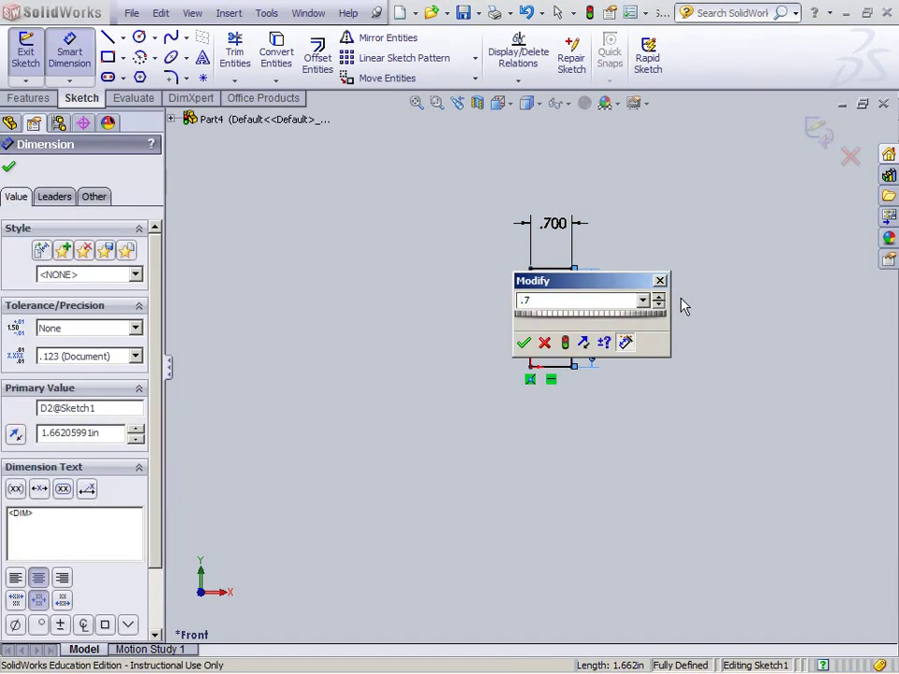
click(524, 344)
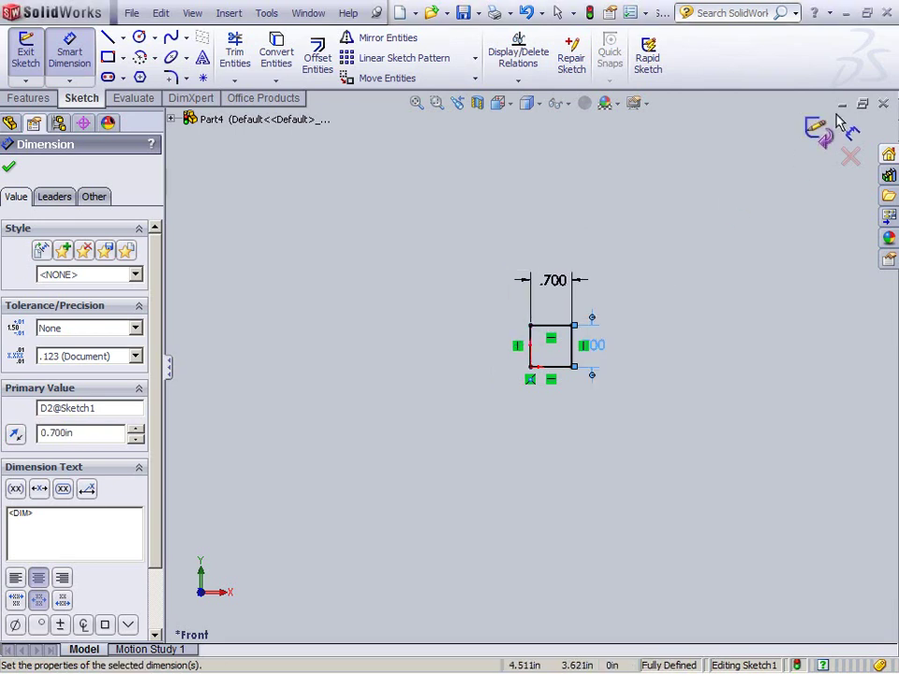
click(10, 167)
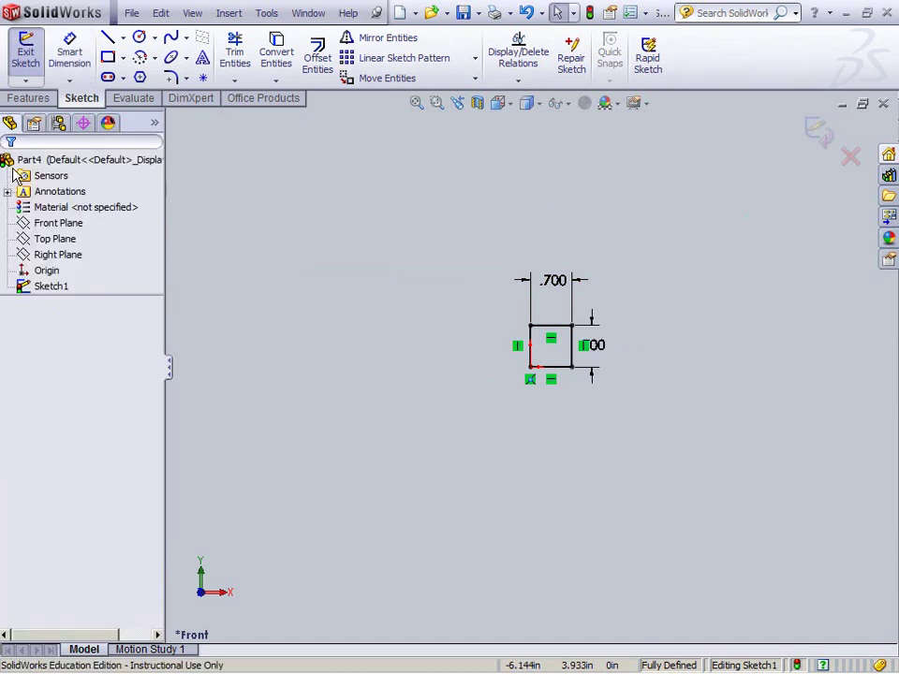
click(592, 13)
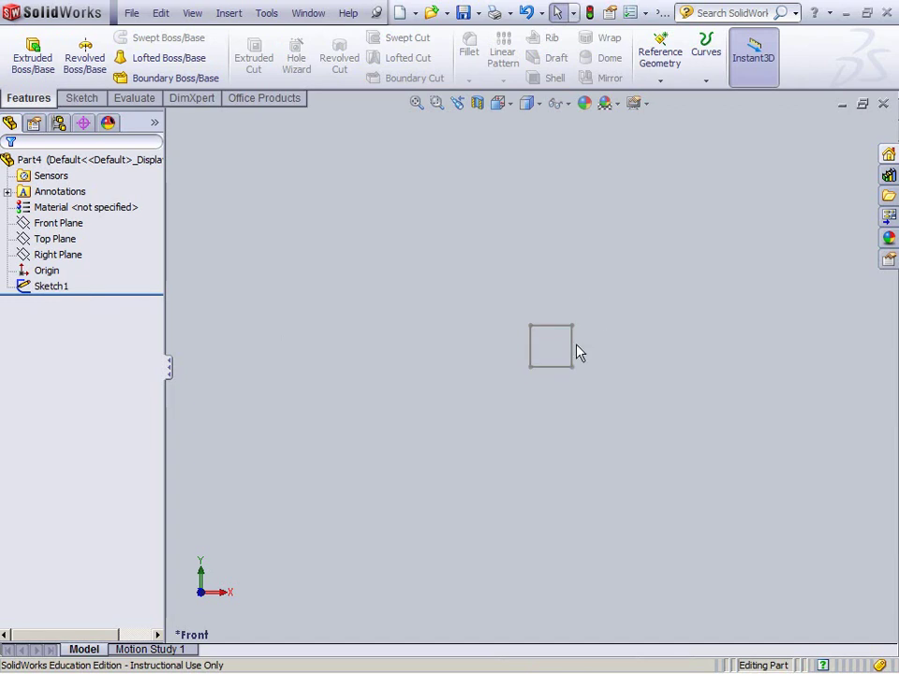
Display Sketch1's dimensions and move the horizontal width dimension closer to the square's top edge
scroll(646, 373, up, 1)
scroll(580, 382, down, 2)
scroll(450, 337, down, 2)
scroll(562, 421, down, 1)
scroll(621, 441, down, 3)
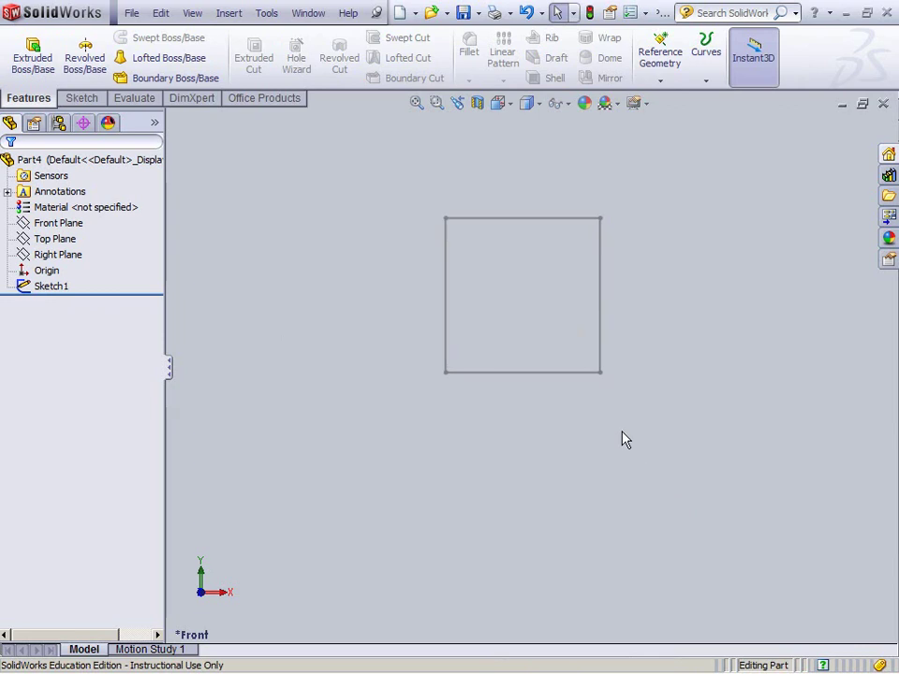
scroll(543, 365, up, 1)
scroll(586, 211, up, 1)
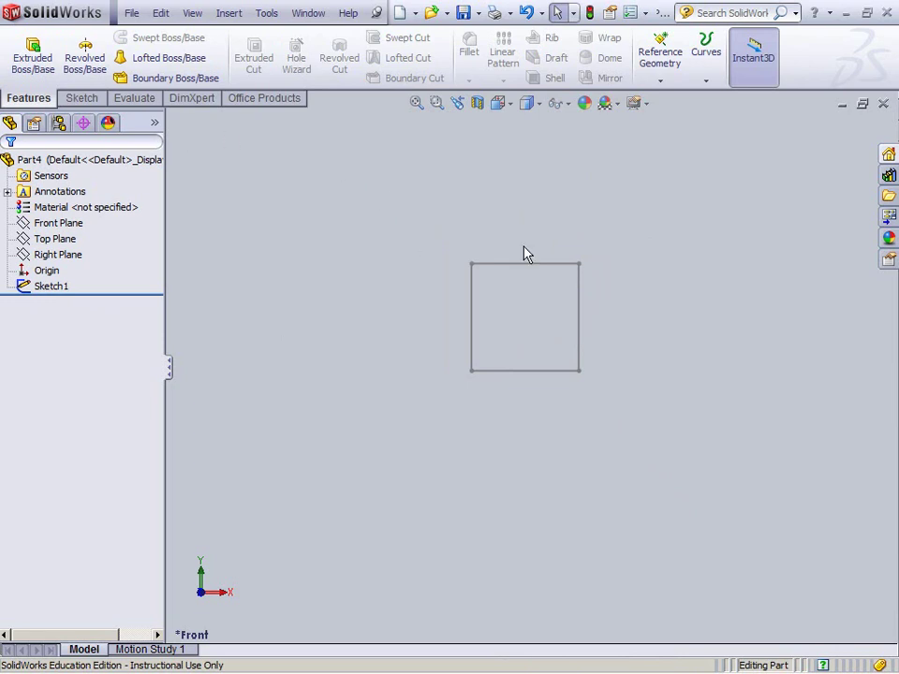
click(52, 286)
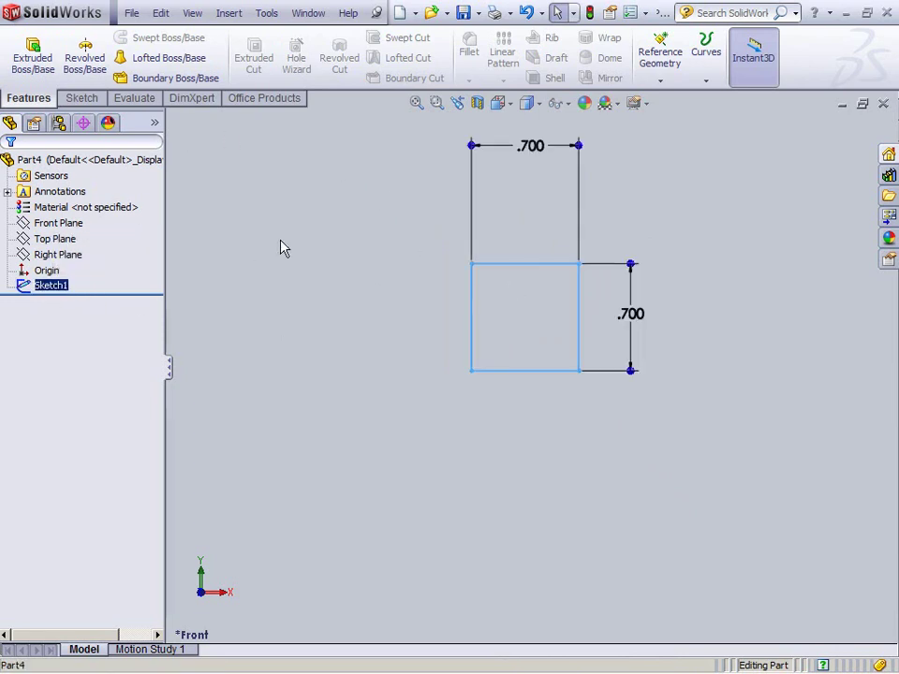
drag(541, 161, 538, 226)
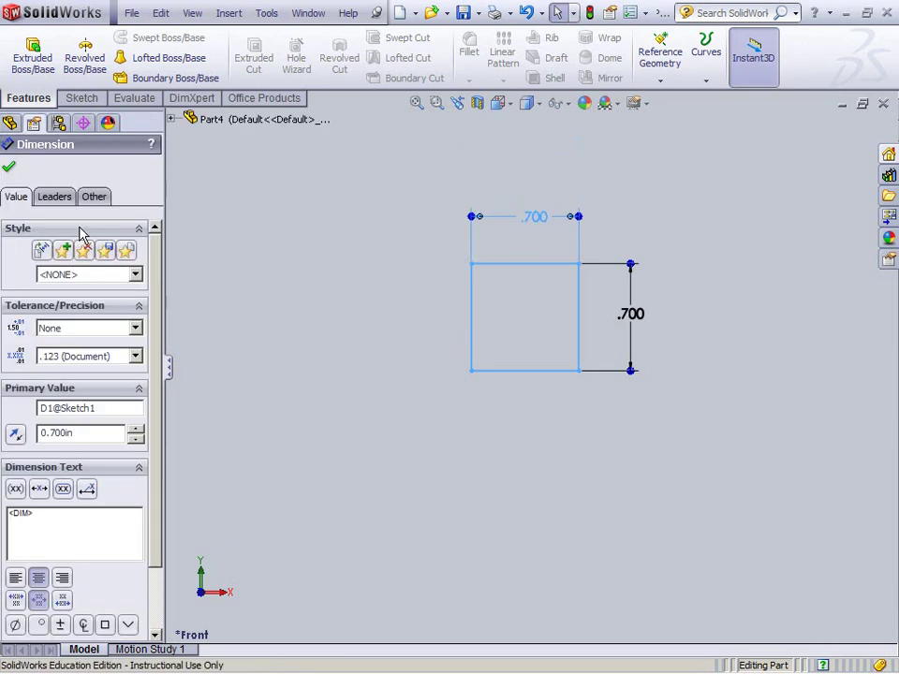
Extrude the square sketch as a Blind boss with a depth of 0.7 in, directed backward behind the Front Plane
click(27, 79)
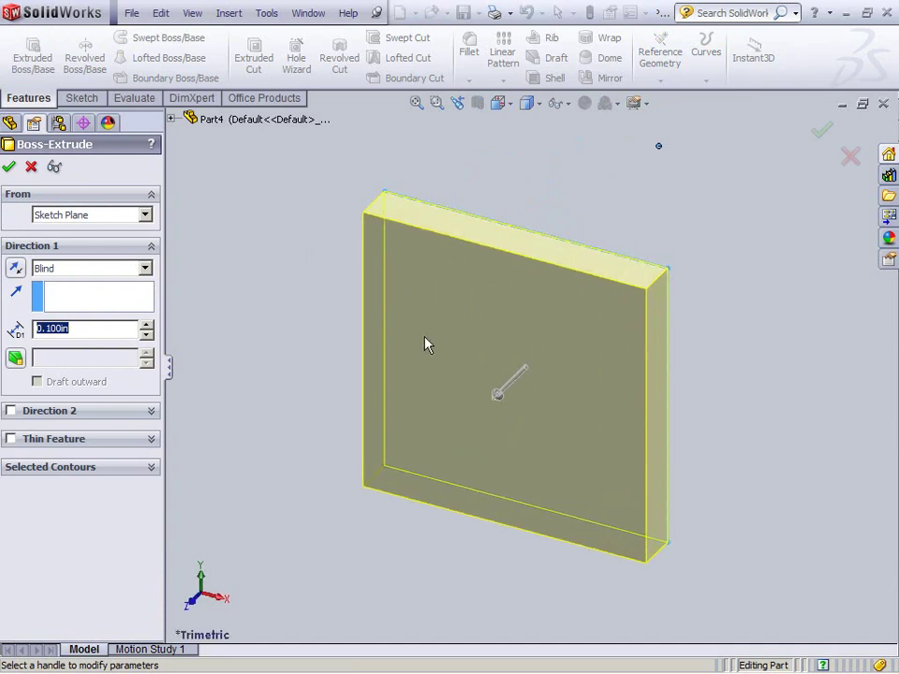
mouse_move(491, 398)
mouse_down()
mouse_move(437, 481)
mouse_move(507, 422)
mouse_move(421, 490)
mouse_move(674, 257)
mouse_move(631, 315)
mouse_move(696, 263)
mouse_move(613, 301)
mouse_up()
click(93, 329)
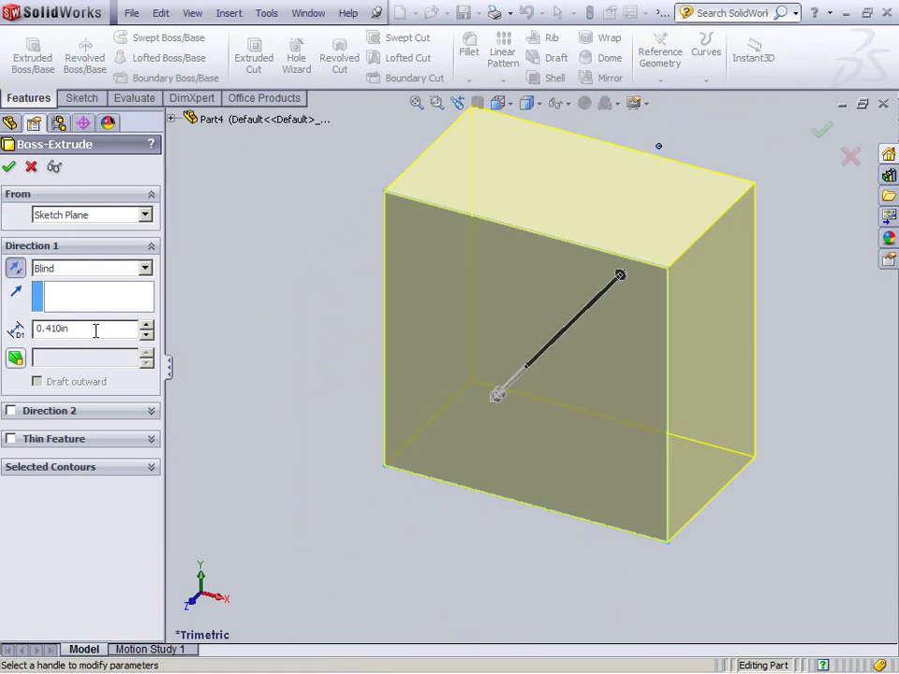
double_click(95, 331)
text(.7)
key(Return)
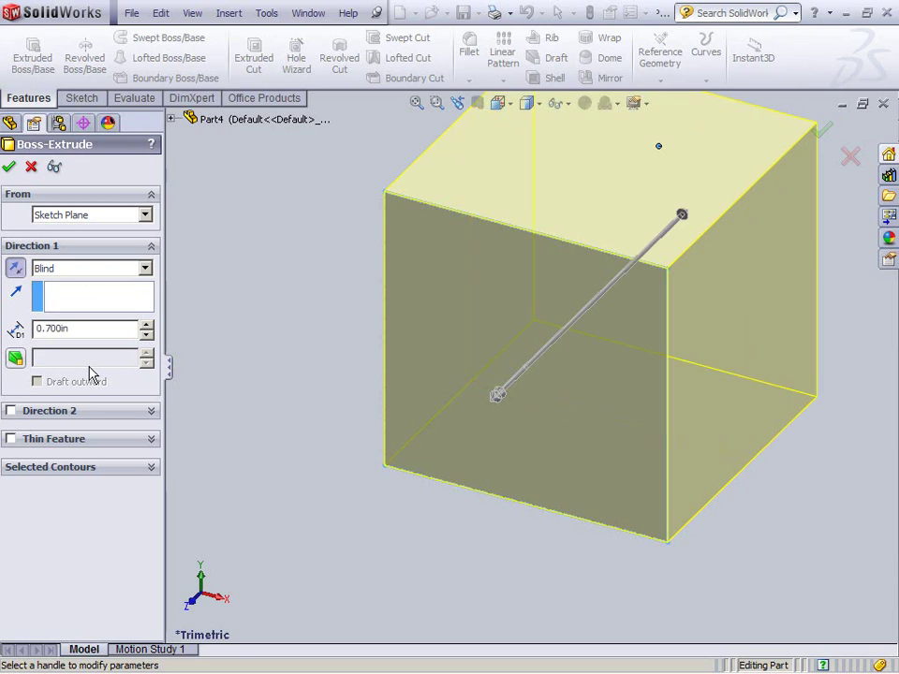
click(9, 167)
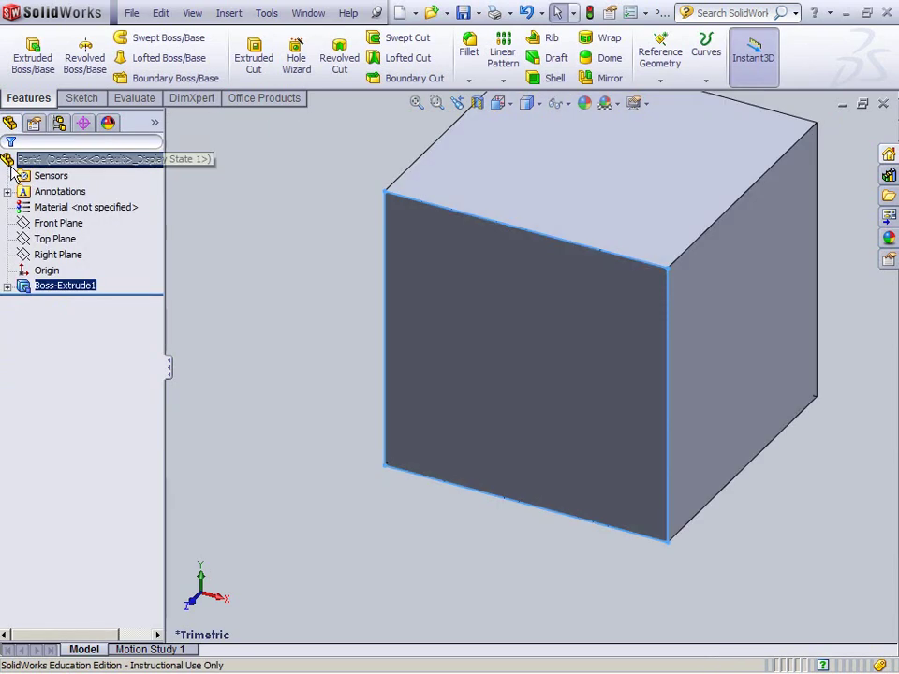
Examine the extruded cube's faces from near and far
scroll(677, 353, down, 5)
scroll(648, 398, up, 4)
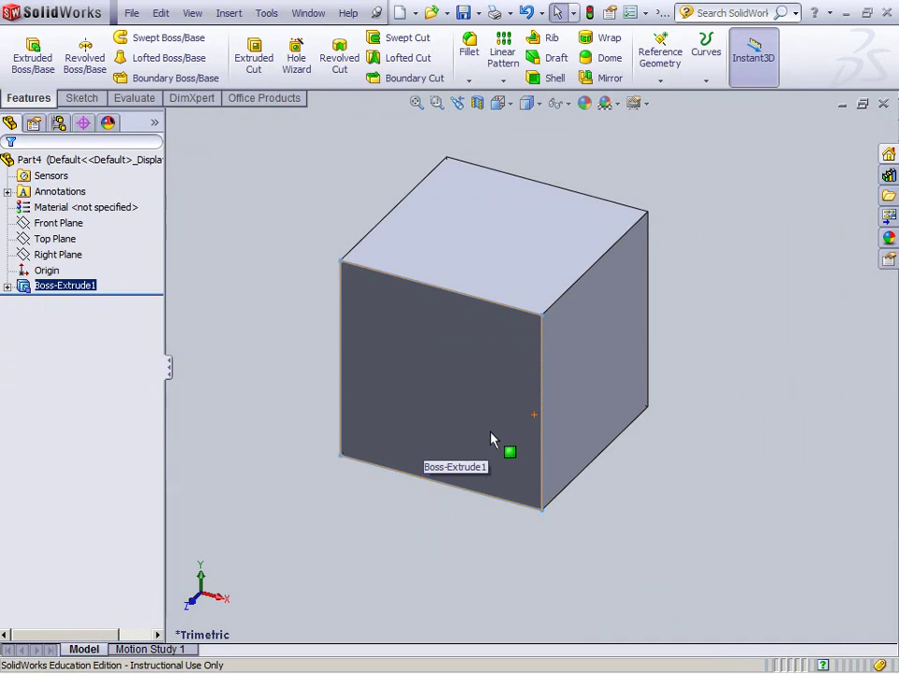
scroll(551, 321, up, 2)
scroll(514, 261, down, 4)
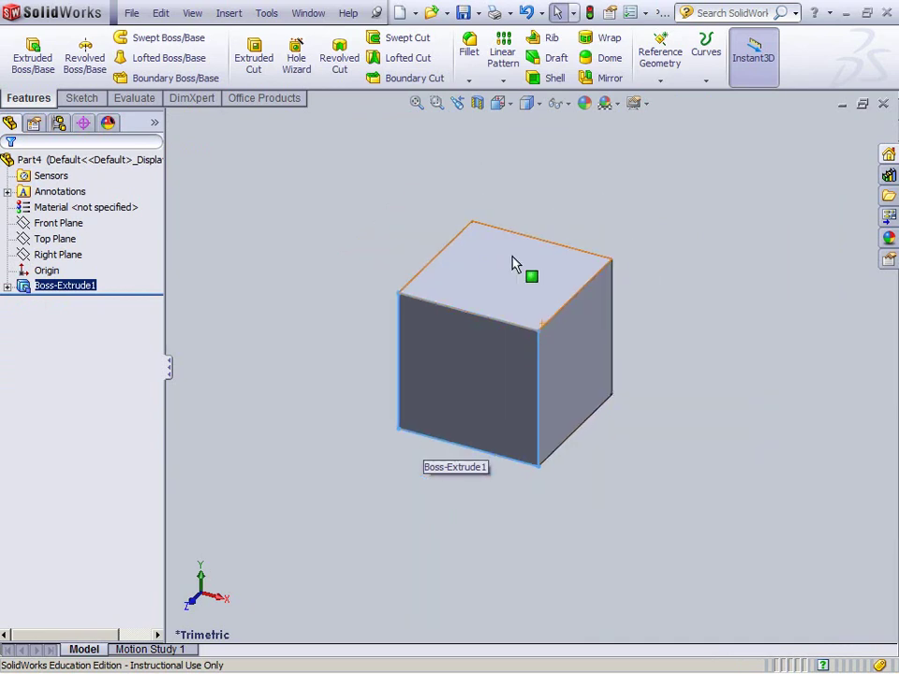
scroll(514, 263, up, 3)
scroll(539, 421, down, 2)
scroll(537, 425, up, 5)
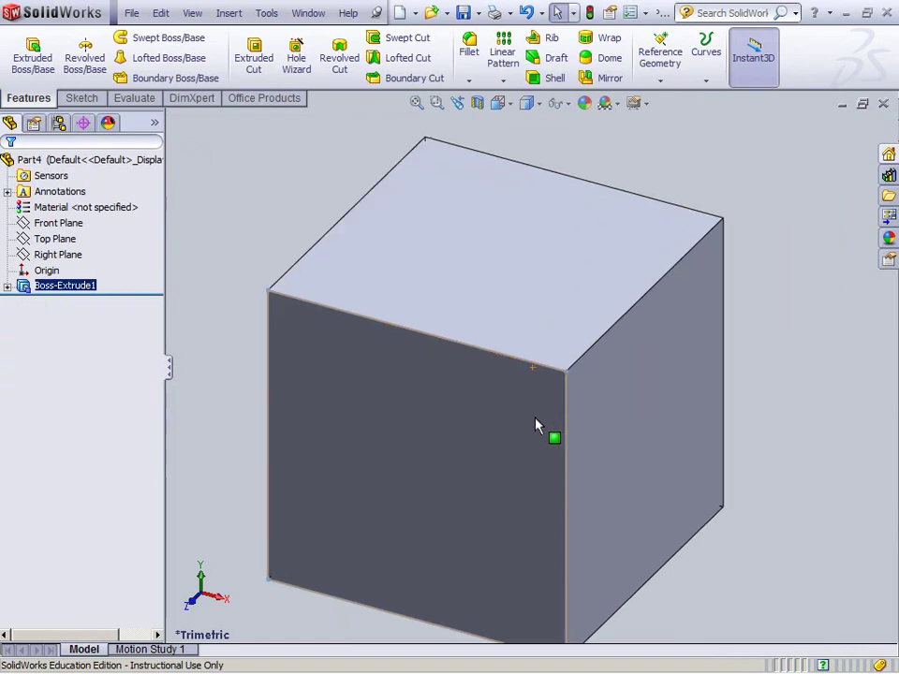
scroll(535, 426, up, 1)
scroll(536, 426, down, 3)
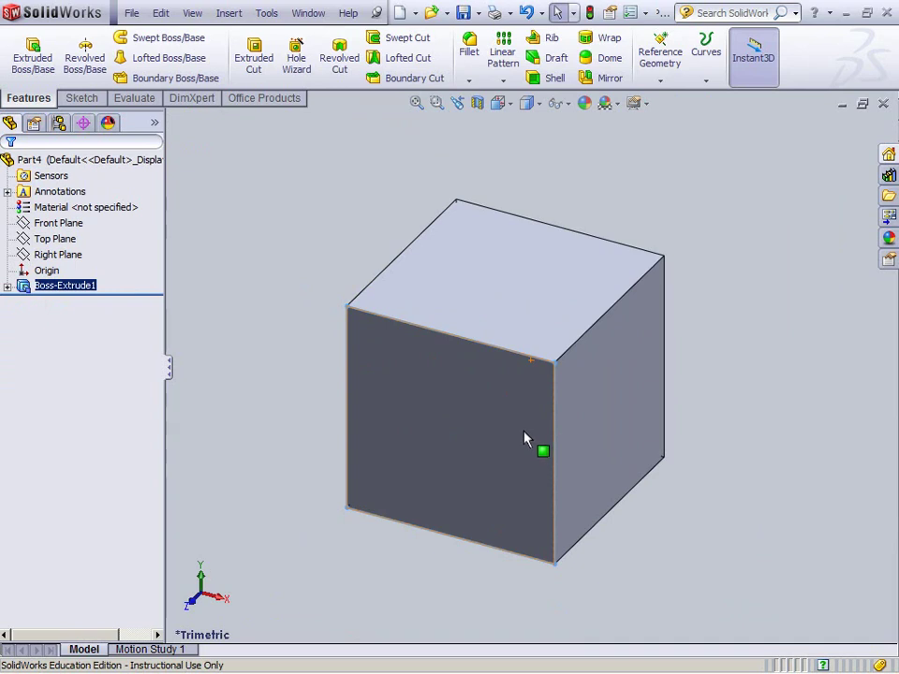
click(525, 427)
key(Escape)
click(465, 365)
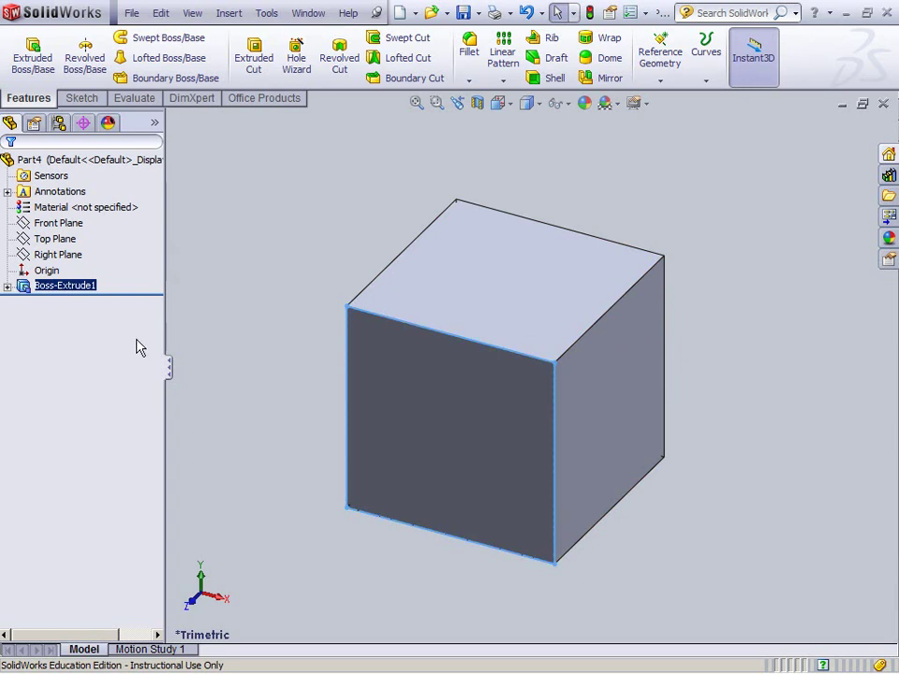
Rename the Boss-Extrude1 feature as Die in its feature properties
right_click(83, 291)
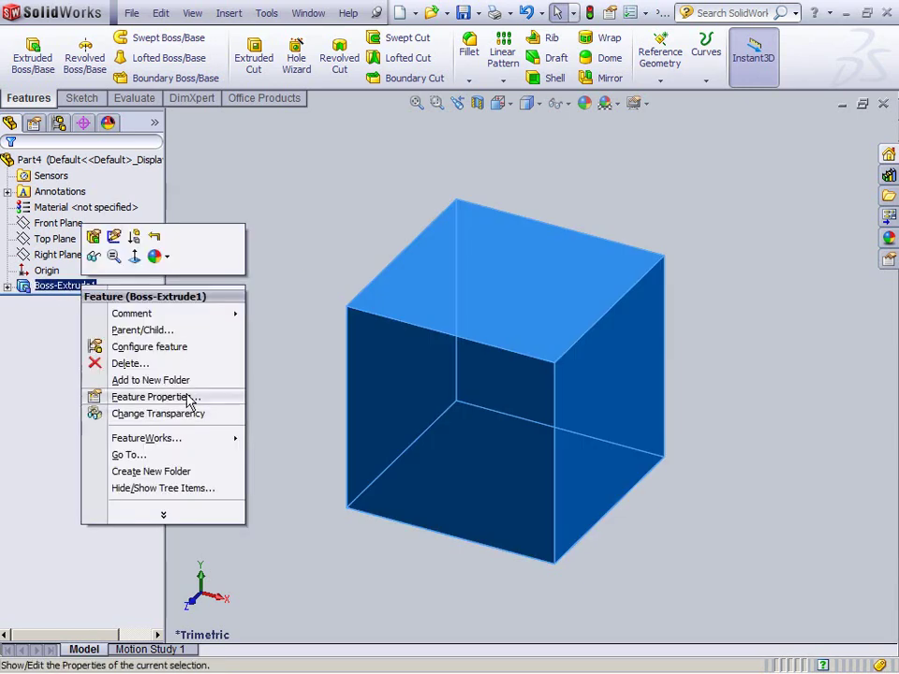
click(154, 397)
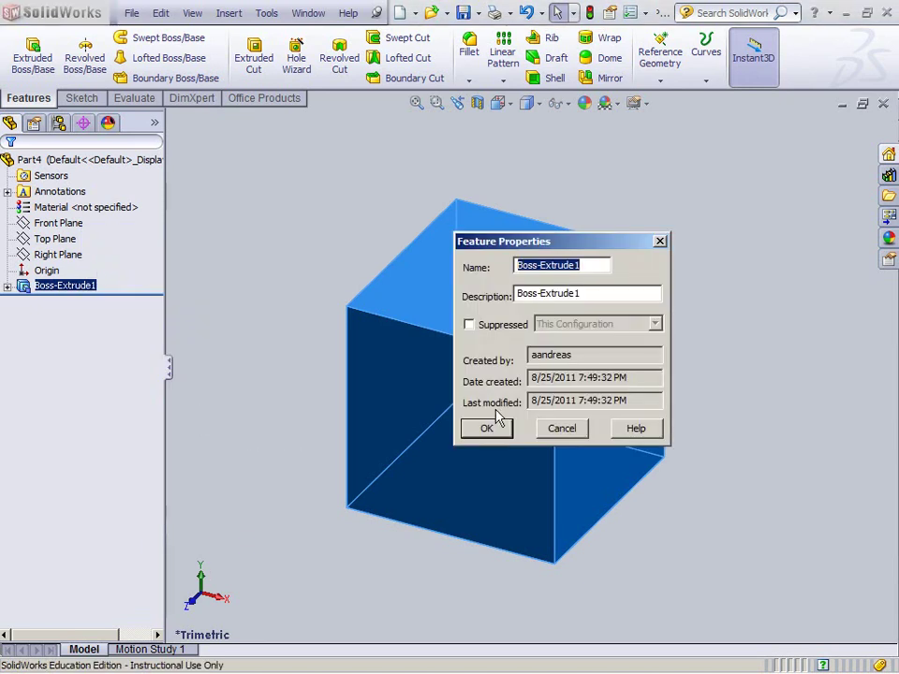
text(D)
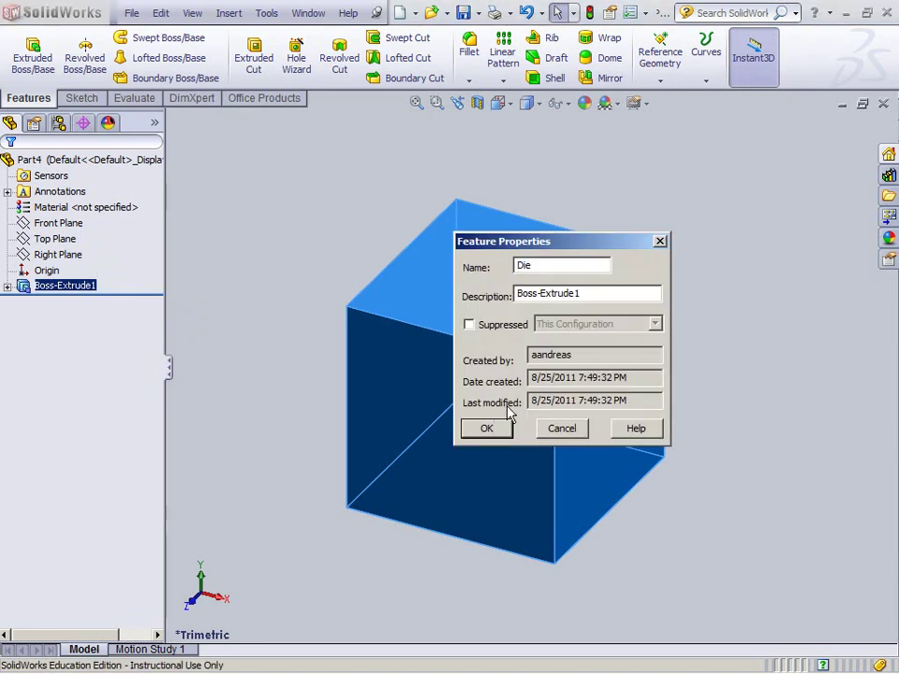
text(ie)
click(481, 428)
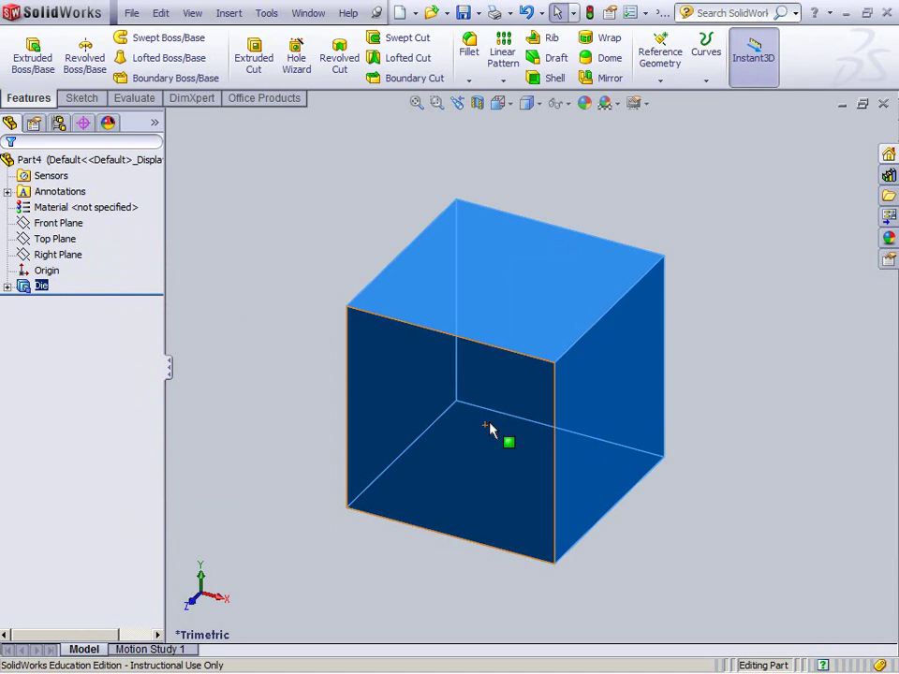
click(749, 312)
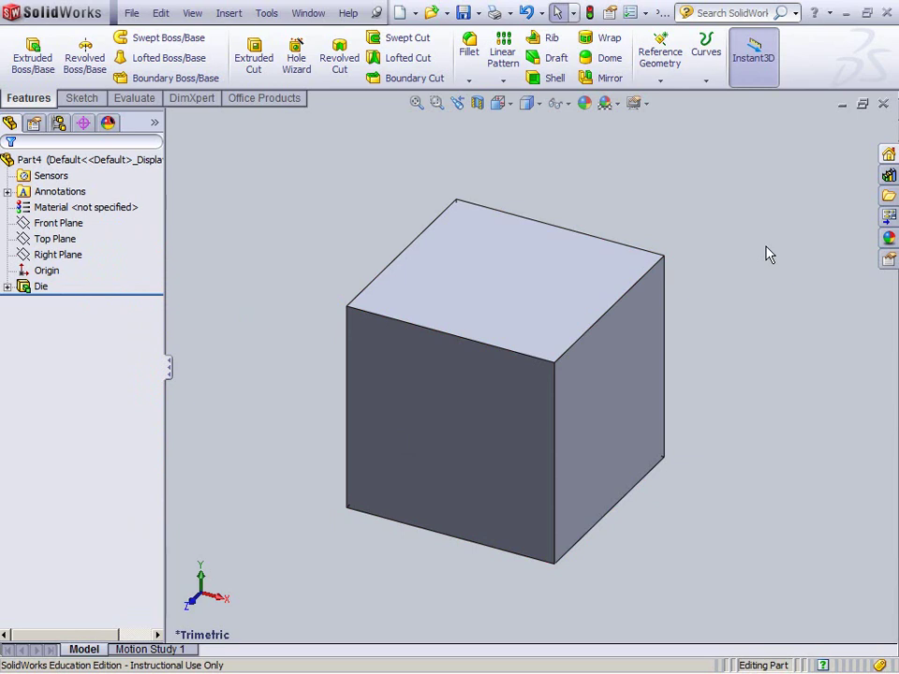
View the cube in the standard front, back, left, right, isometric and bottom orientations
key(ctrl+1)
key(ctrl+2)
key(ctrl+3)
key(ctrl+4)
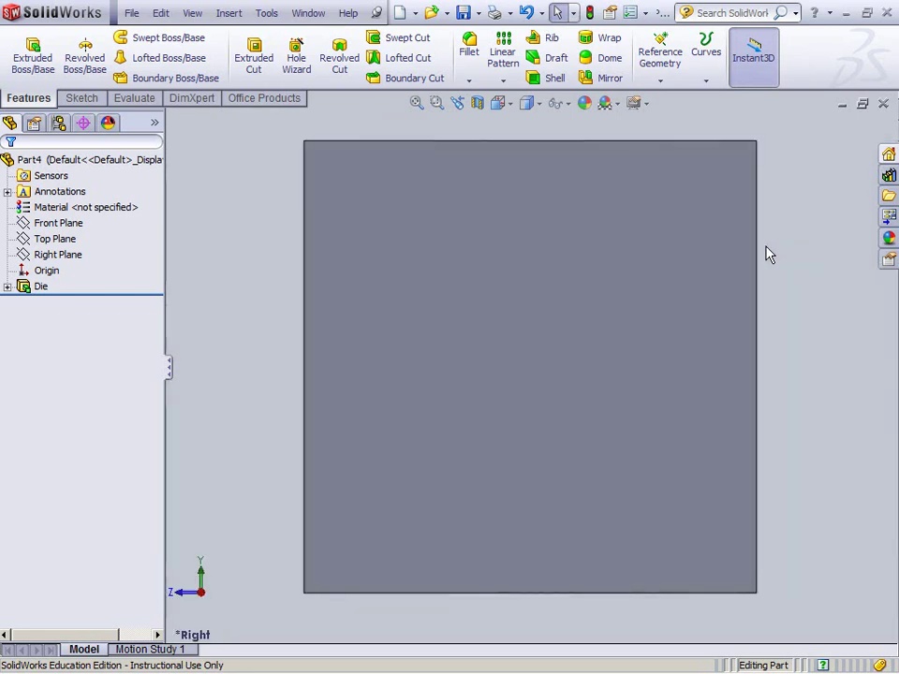
key(ctrl+7)
key(ctrl+6)
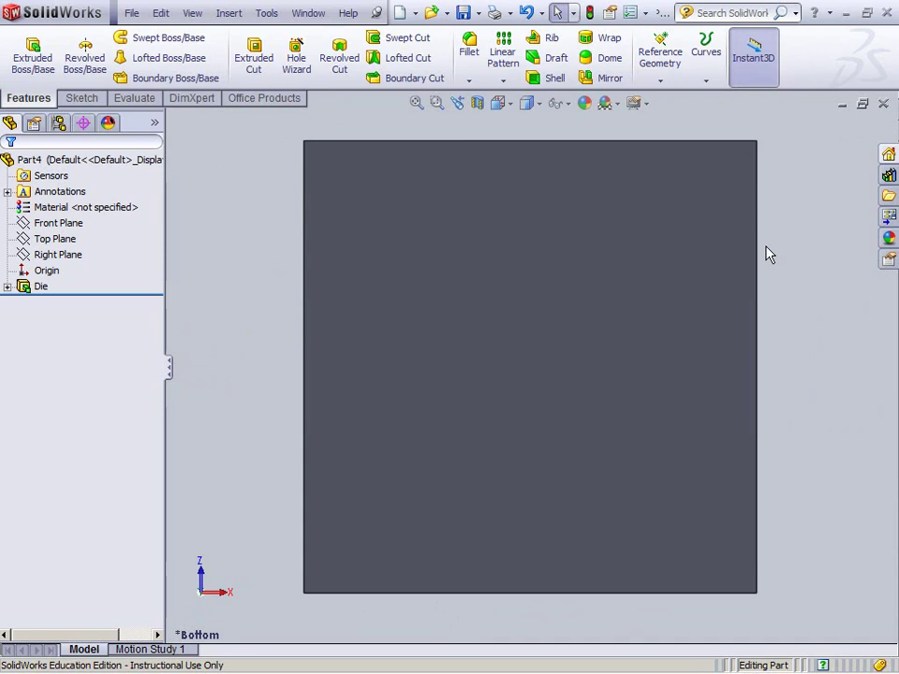
Cycle through the standard view orientations, including left, top and bottom, and finish in the isometric view
click(500, 109)
click(523, 129)
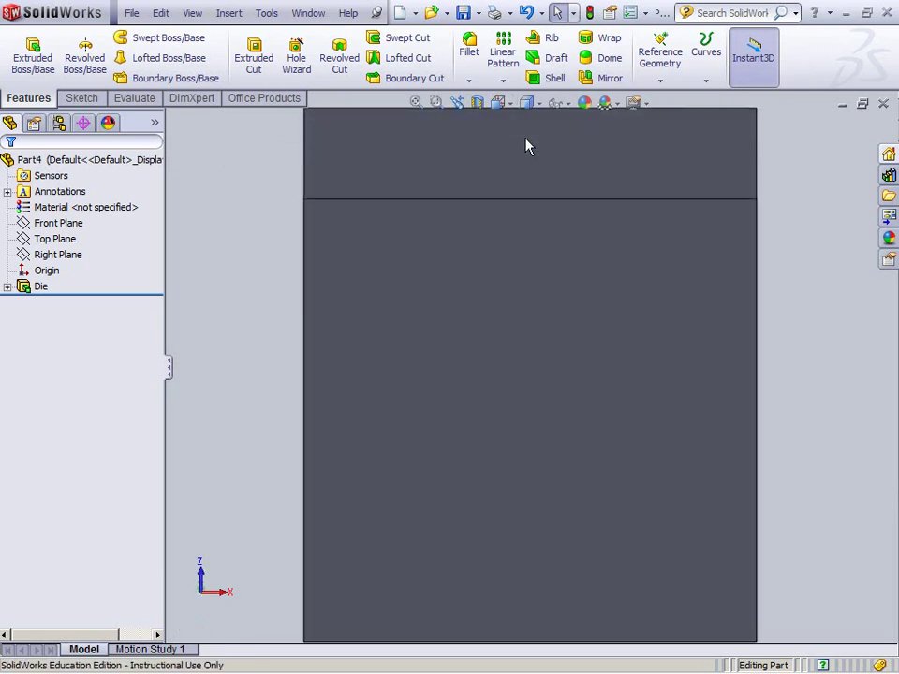
click(498, 105)
click(499, 146)
click(498, 105)
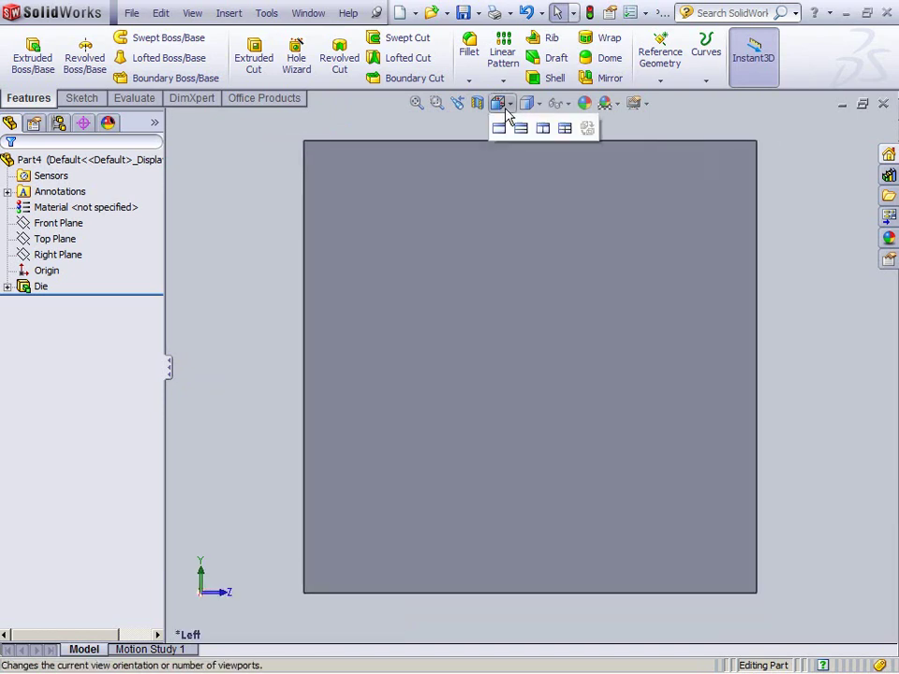
click(543, 146)
click(501, 104)
click(565, 147)
click(500, 104)
click(522, 125)
click(498, 105)
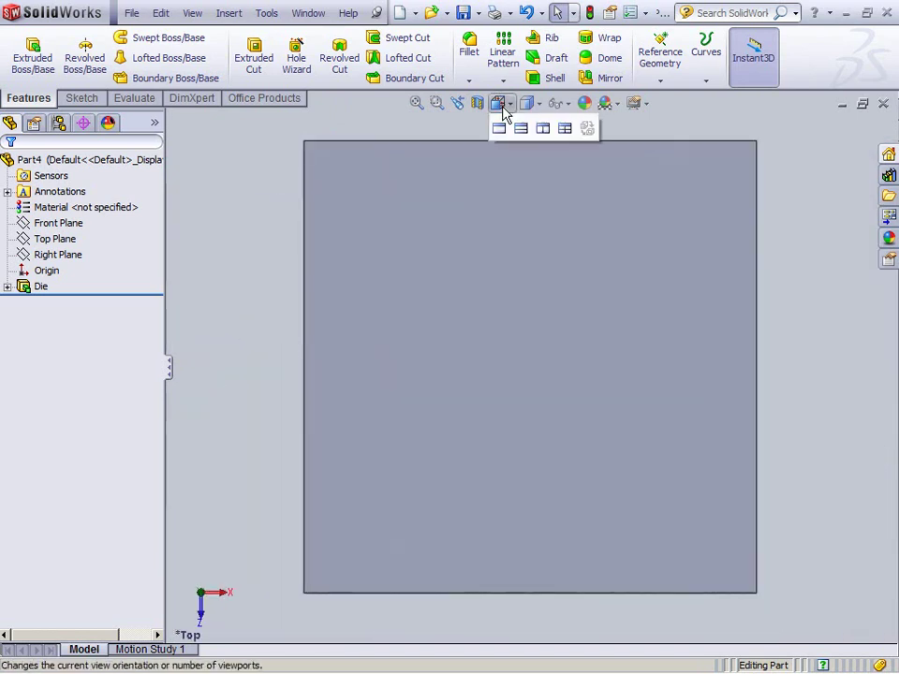
click(519, 180)
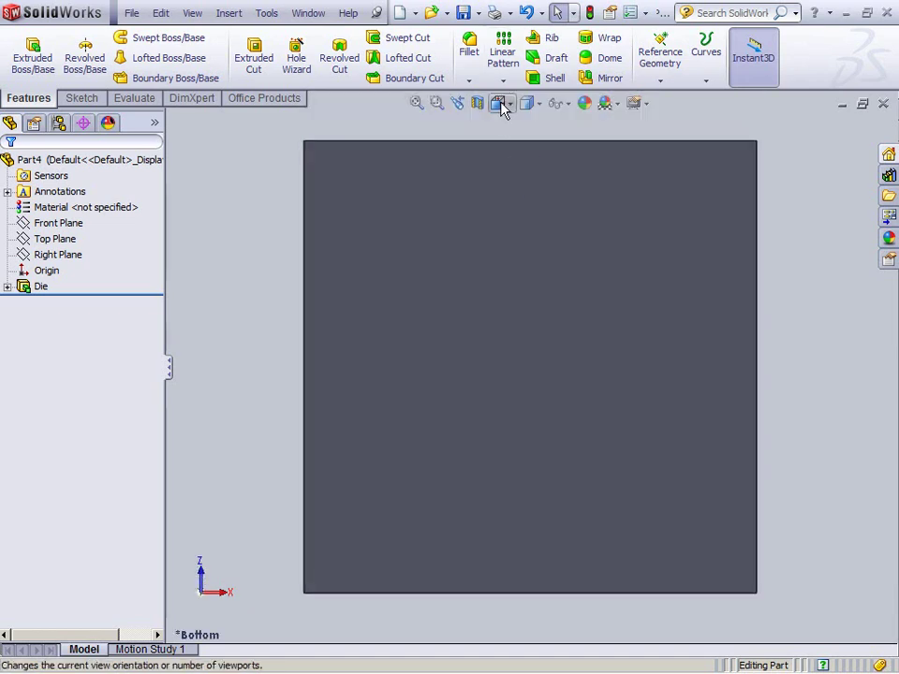
click(498, 104)
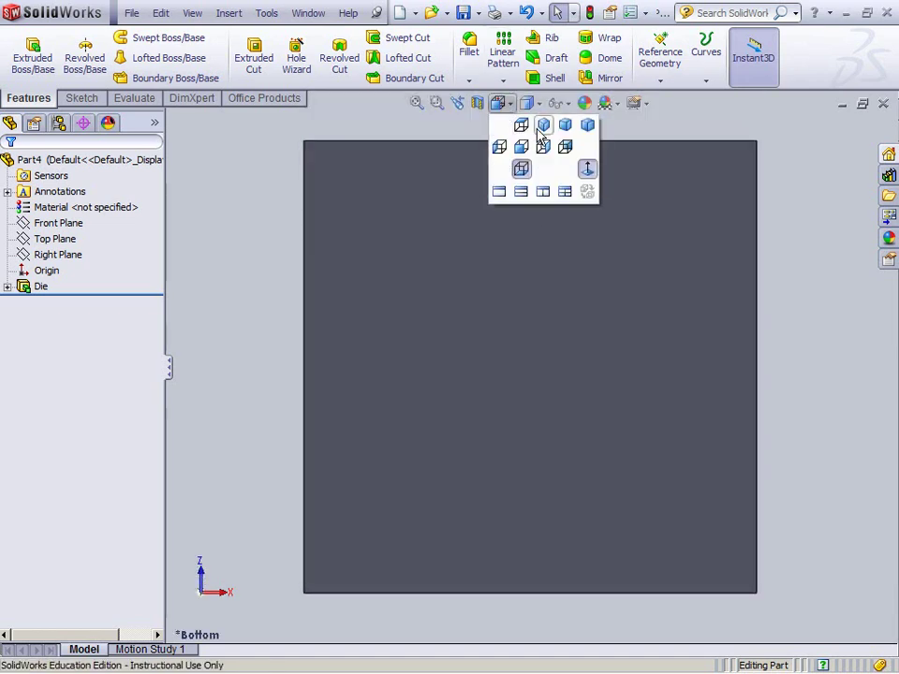
click(521, 128)
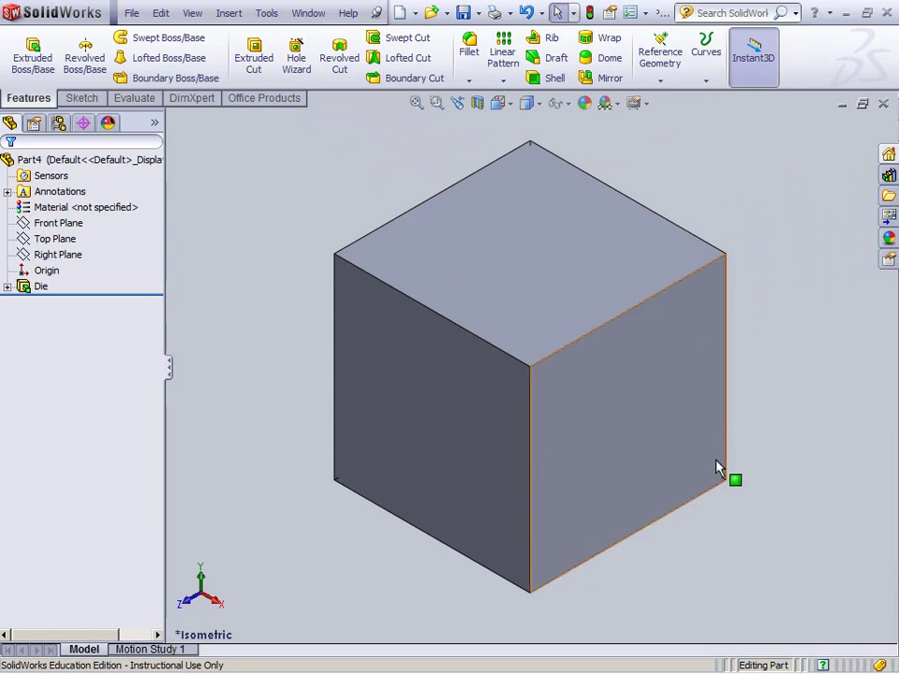
View the cube in the Shaded, Hidden Lines Removed and Hidden Lines Visible display styles
click(545, 107)
click(536, 145)
click(528, 103)
click(535, 166)
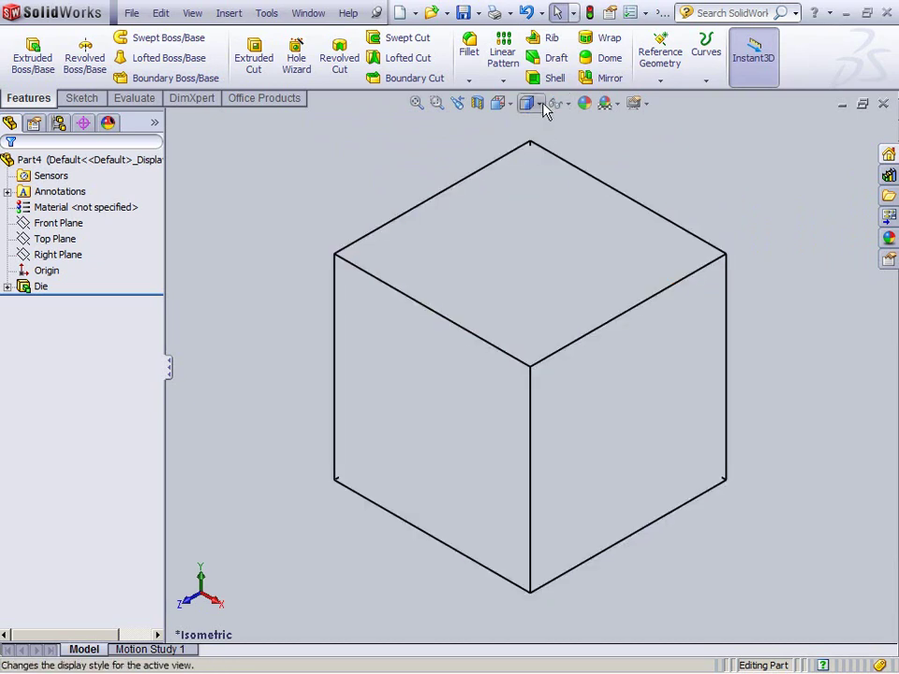
click(528, 103)
click(535, 186)
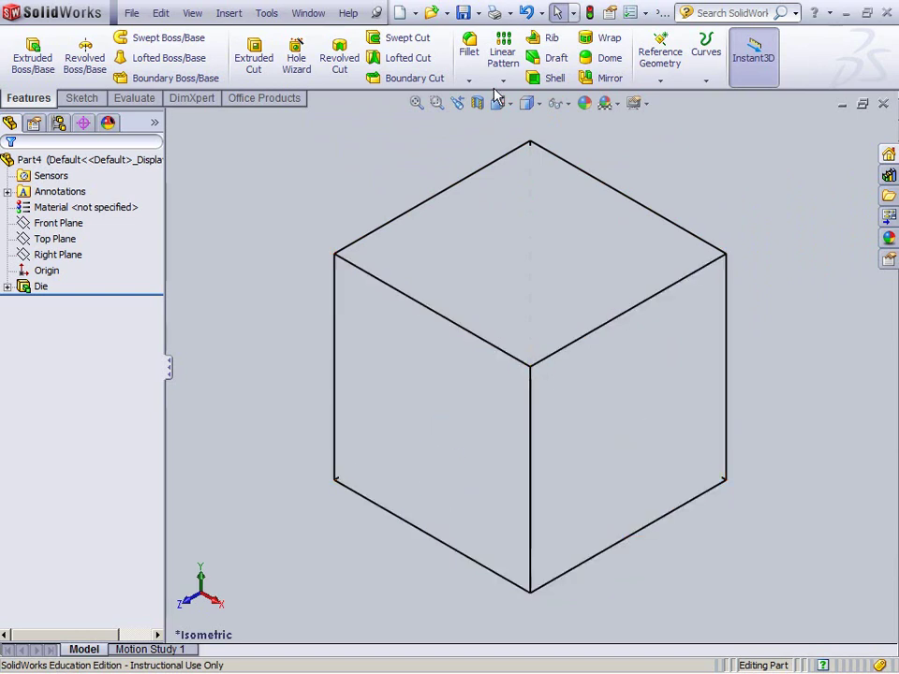
mouse_move(553, 280)
middle_down()
mouse_move(581, 337)
mouse_move(598, 349)
mouse_move(561, 262)
middle_up()
Examine the cube in the Wireframe display style from several angles
click(528, 103)
click(531, 215)
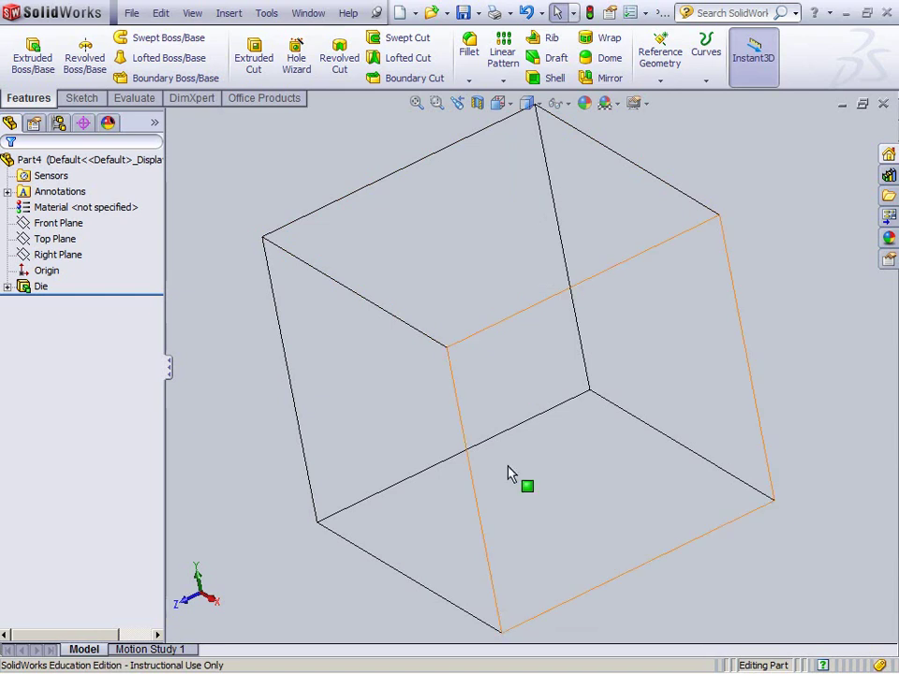
middle_drag(510, 474, 565, 410)
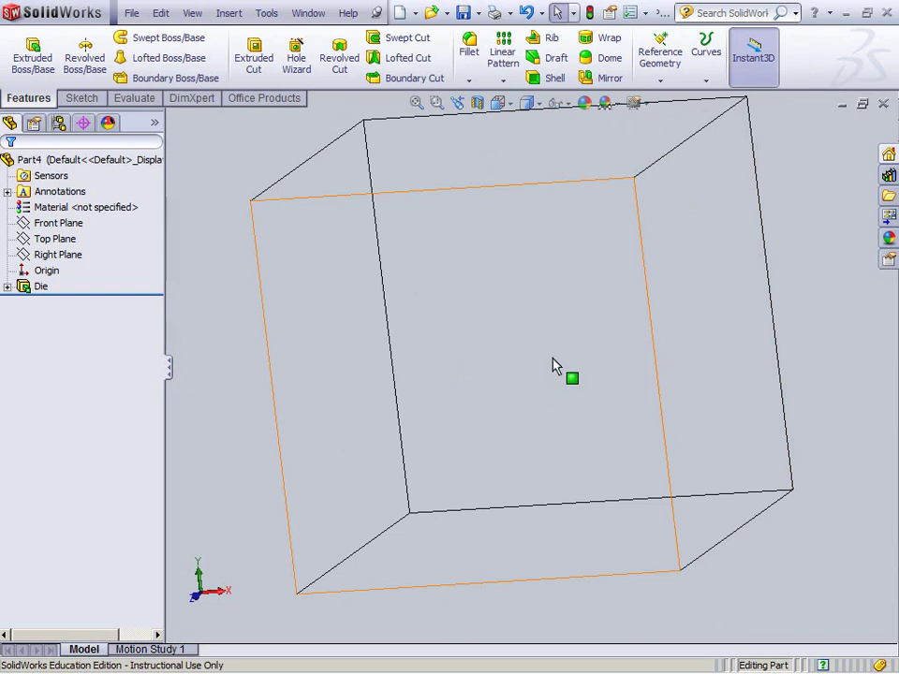
middle_drag(552, 357, 545, 305)
click(528, 103)
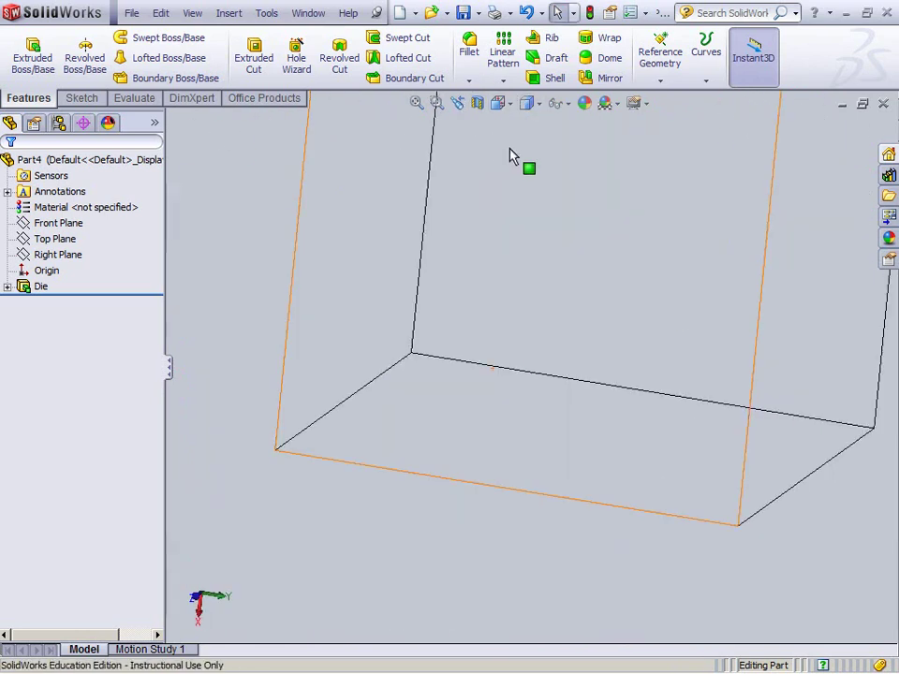
click(478, 103)
click(509, 105)
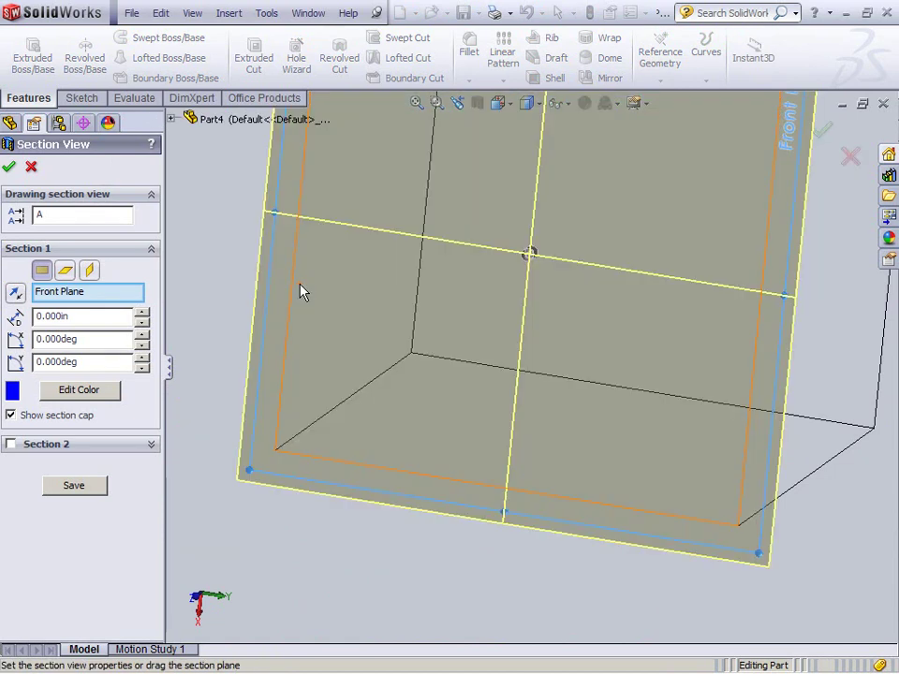
key(Escape)
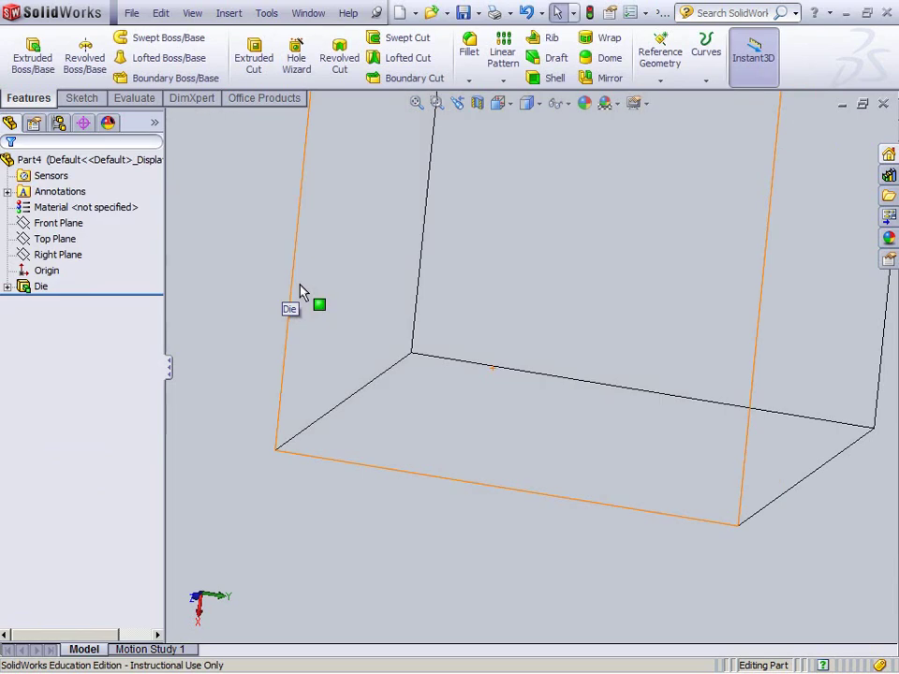
Return the cube to the isometric orientation and the Shaded With Edges display style
click(499, 105)
click(543, 125)
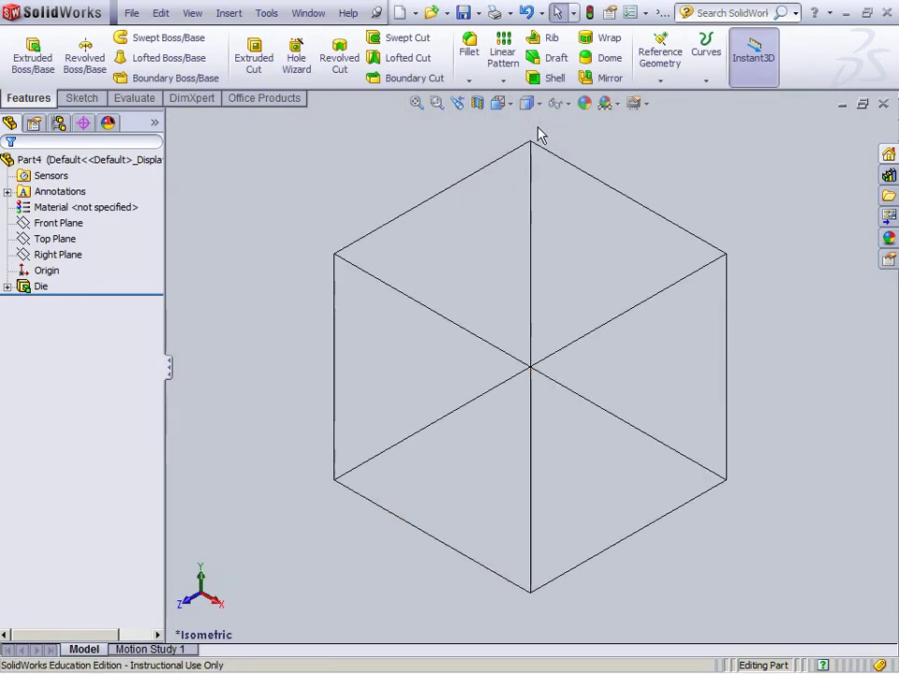
click(528, 103)
click(531, 125)
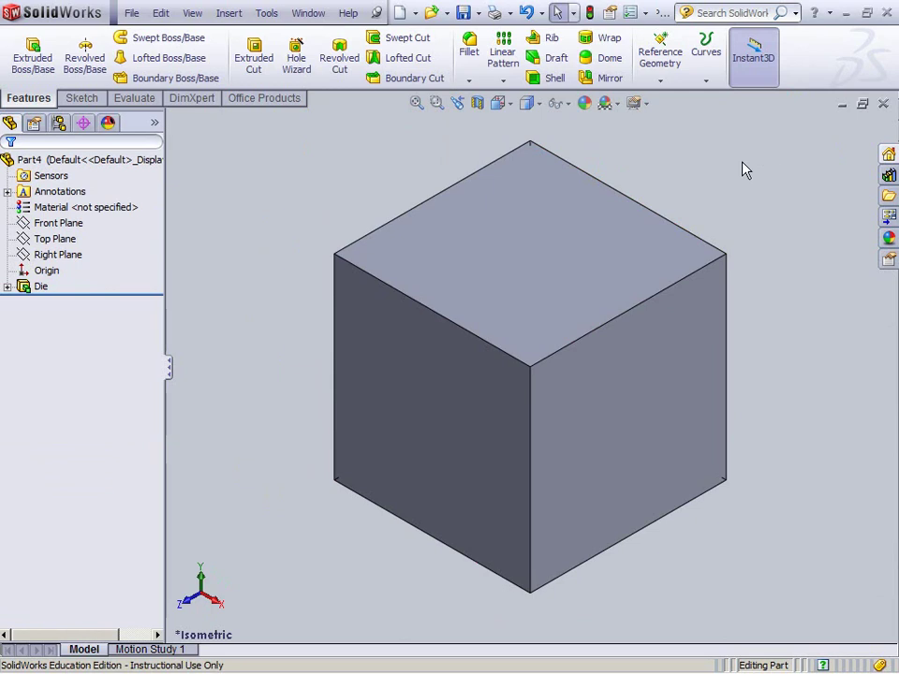
Orient the view normal to the cube's top face and start a new sketch on that face
click(532, 252)
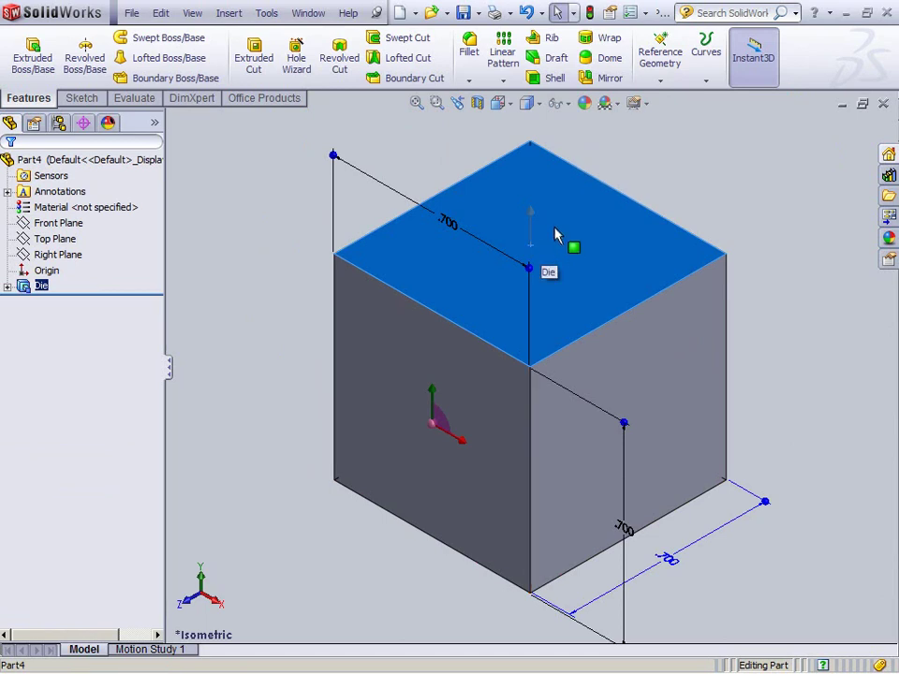
right_click(555, 234)
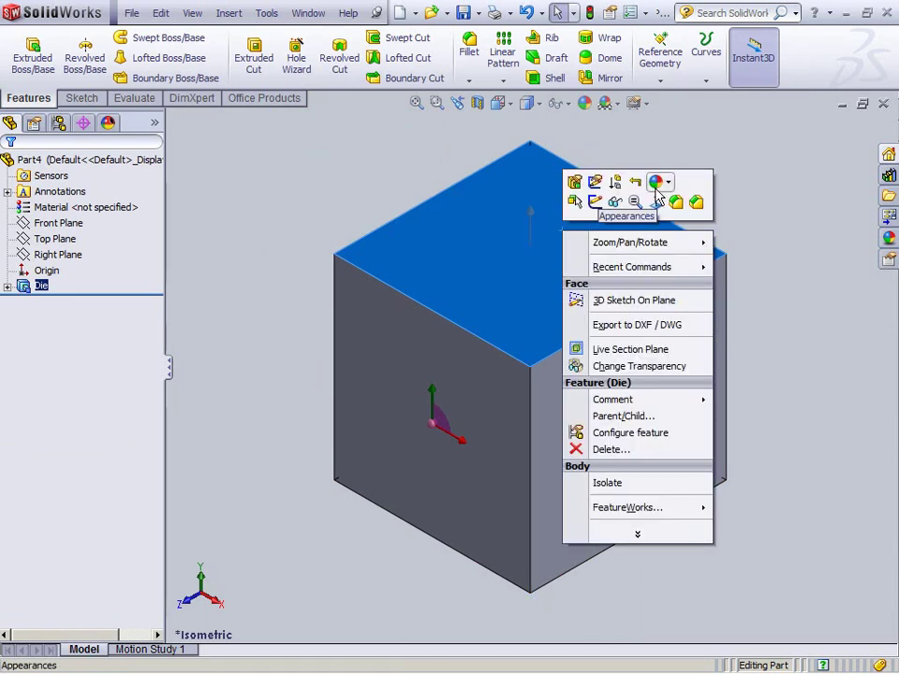
right_click(530, 266)
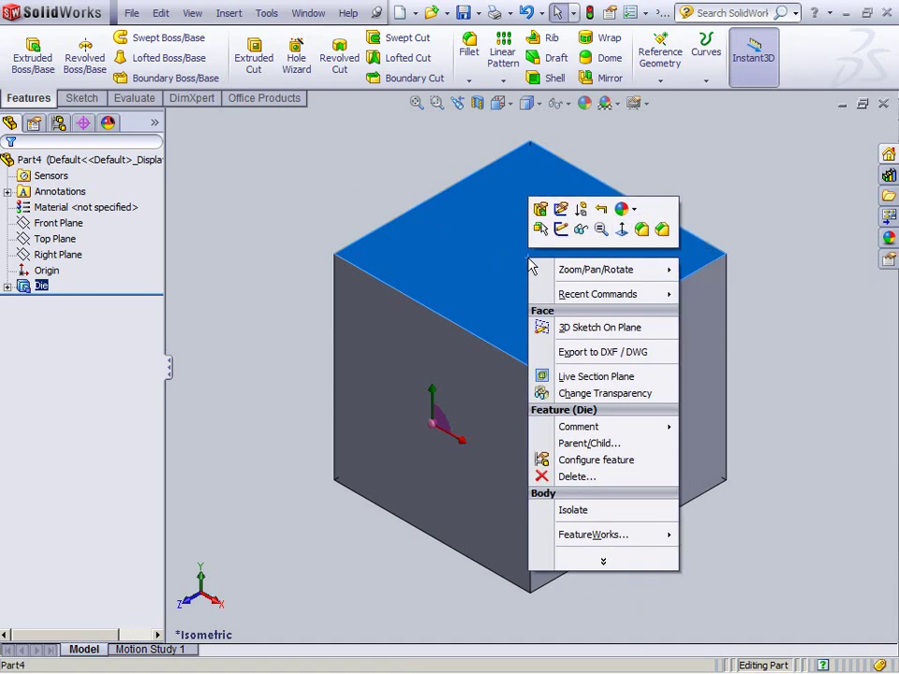
click(623, 240)
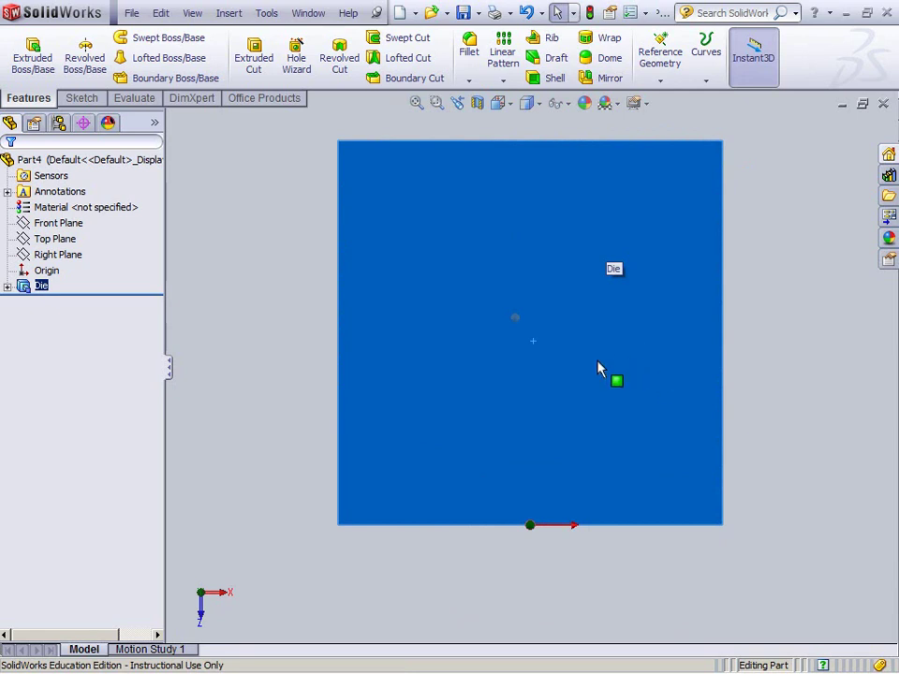
right_click(580, 324)
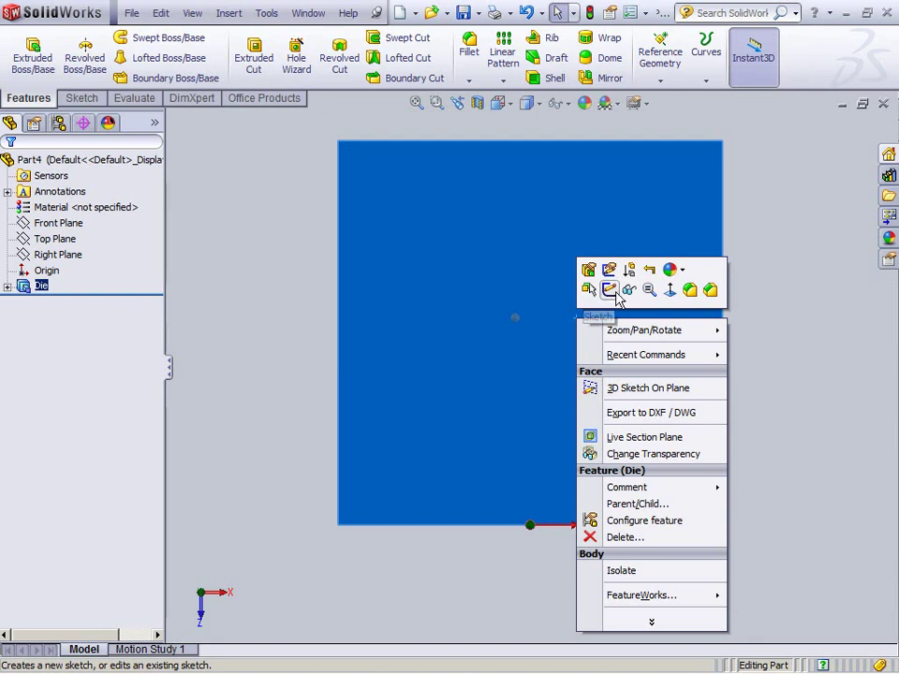
click(615, 292)
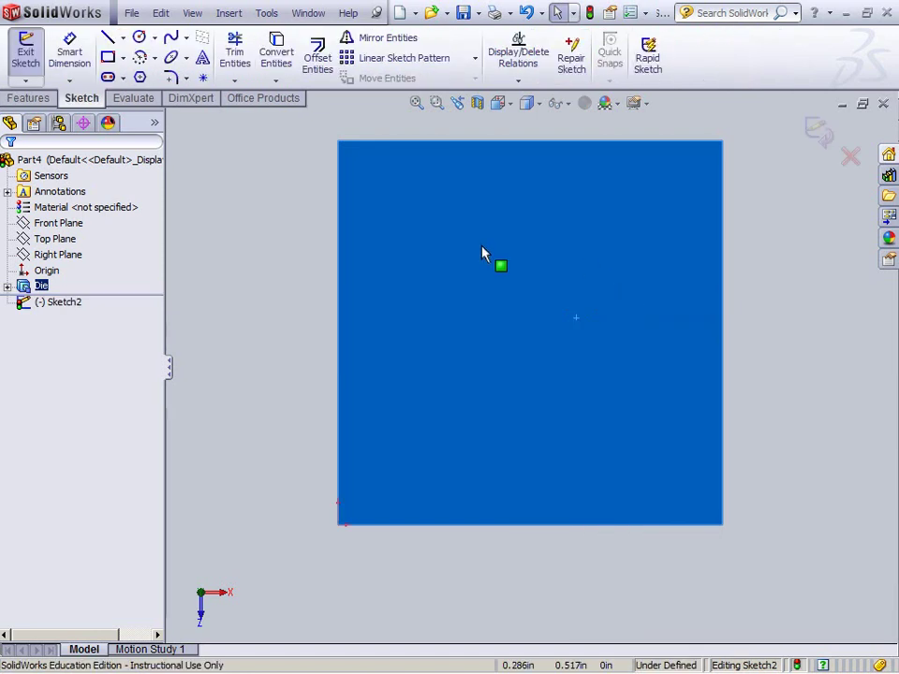
Sketch a circle of about 0.096 in radius near the middle of the face, centred at about X 0.304, Y 0.333 in
click(138, 39)
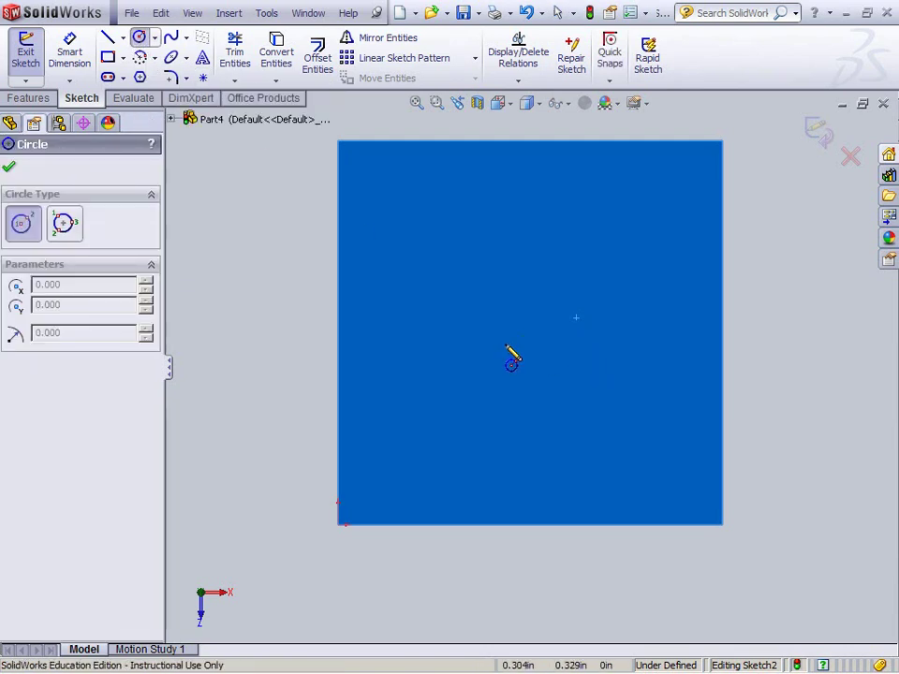
mouse_move(504, 342)
mouse_down()
mouse_move(540, 328)
mouse_move(558, 333)
mouse_up()
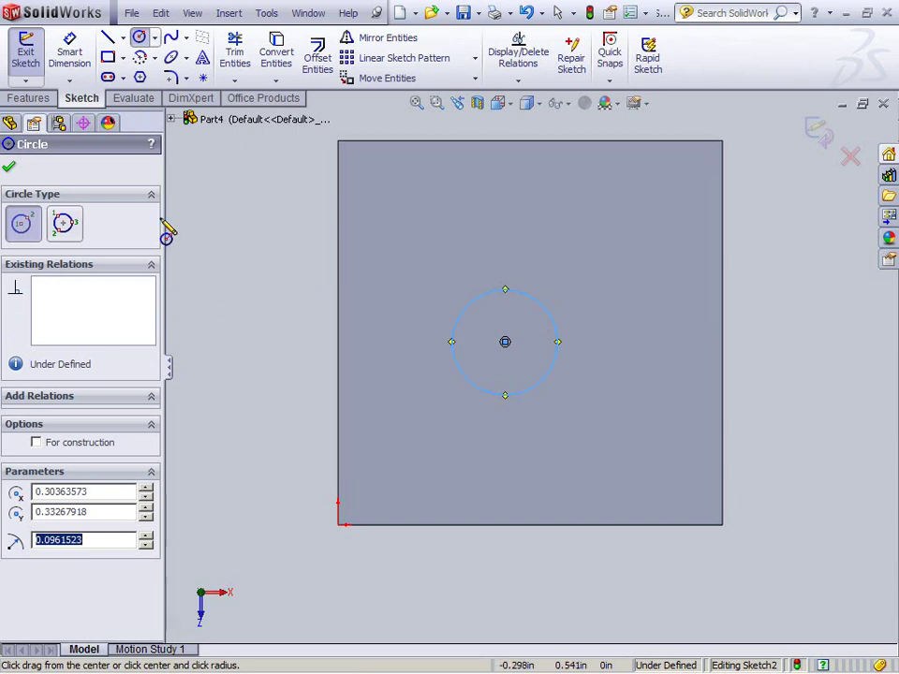
click(9, 171)
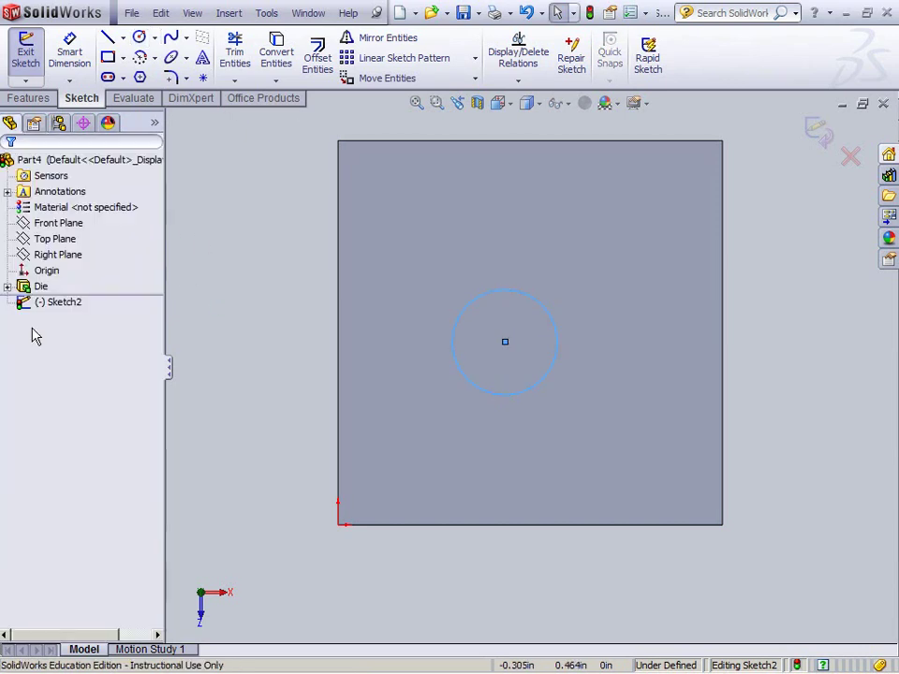
click(57, 308)
click(64, 325)
Dimension the circle's diameter as 0.15 in
click(70, 55)
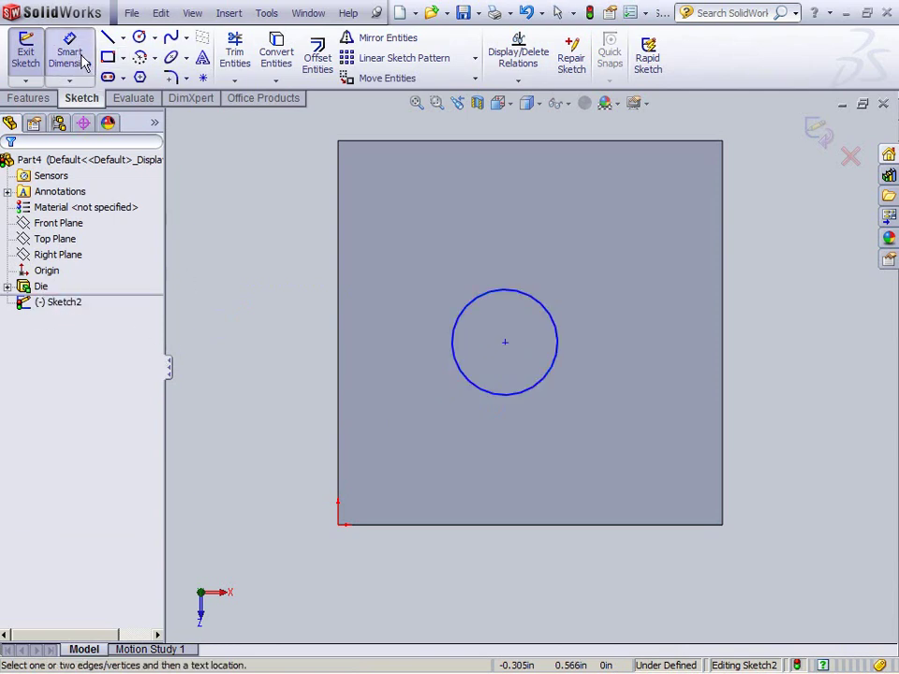
click(553, 324)
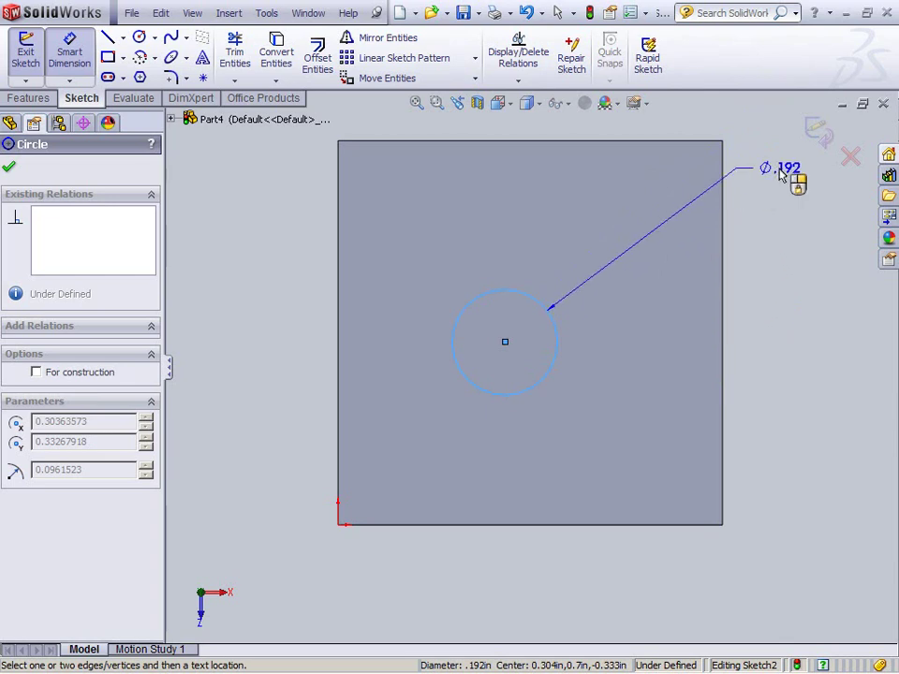
click(812, 188)
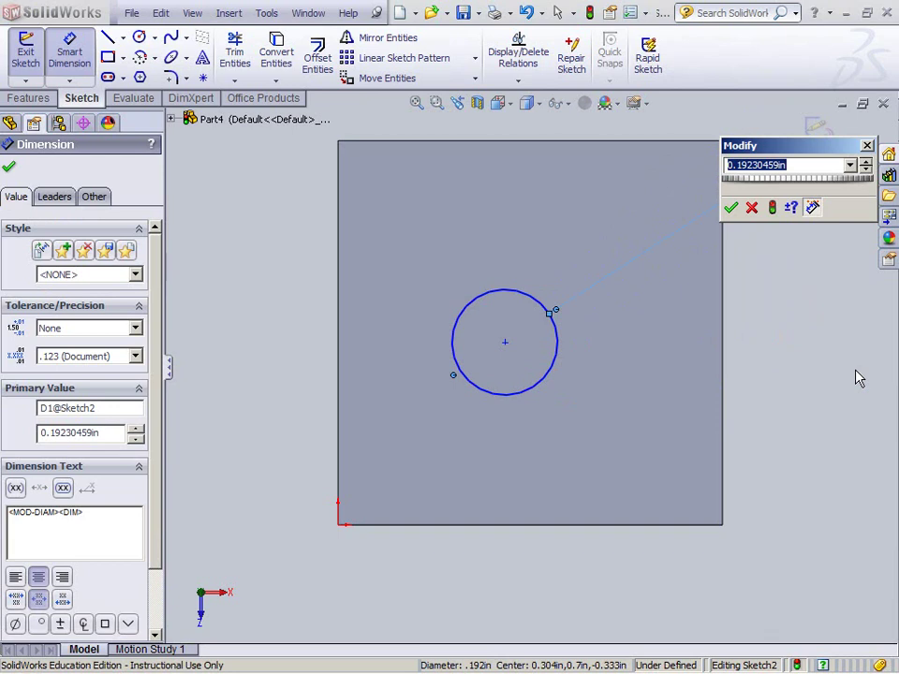
text(.15)
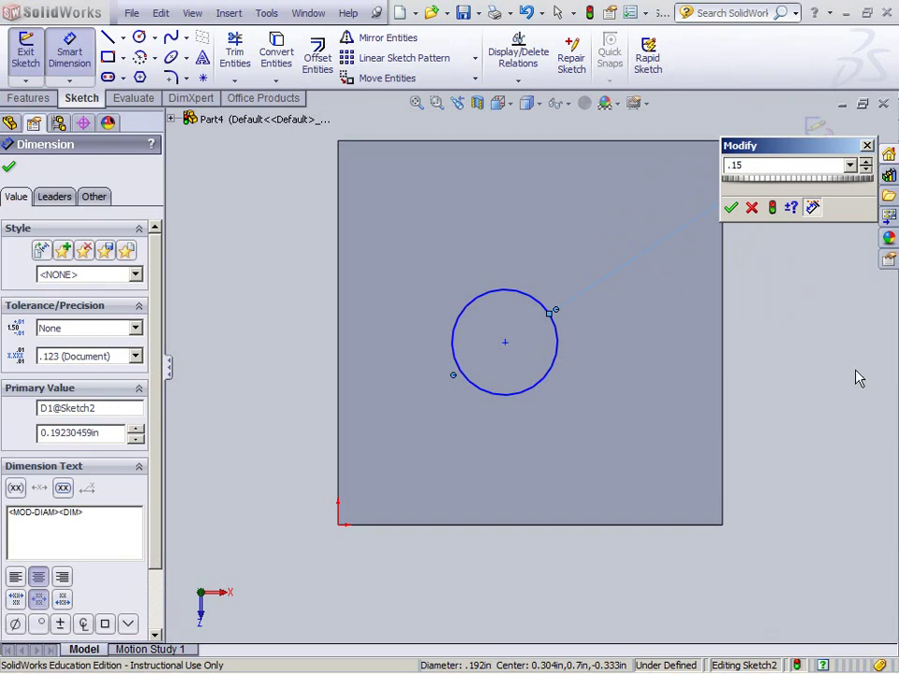
key(Return)
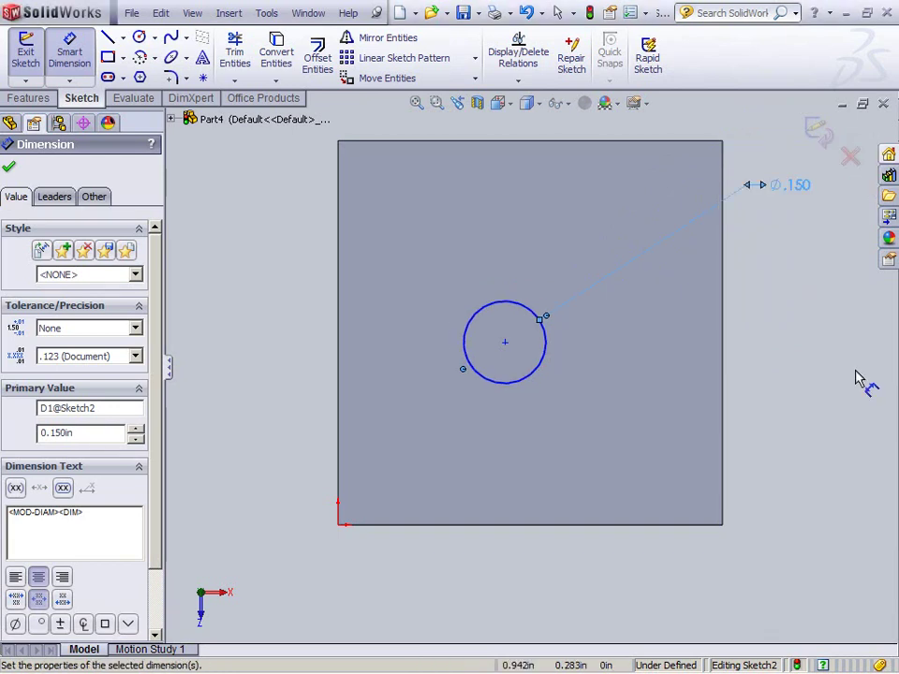
Dimension the circle's centre 0.35 in from the upper edge of the face
click(505, 344)
click(497, 142)
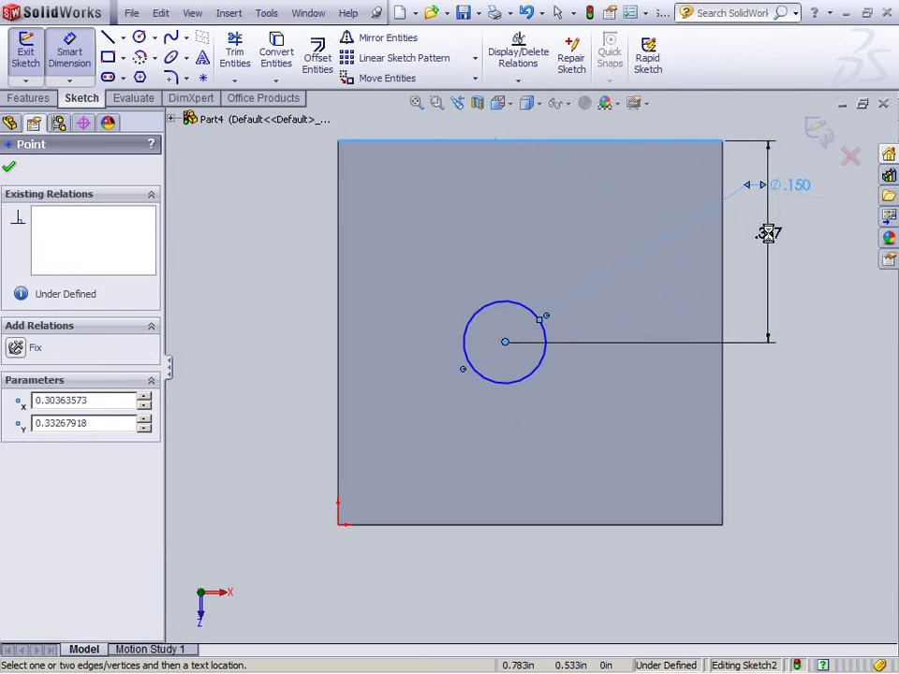
click(769, 234)
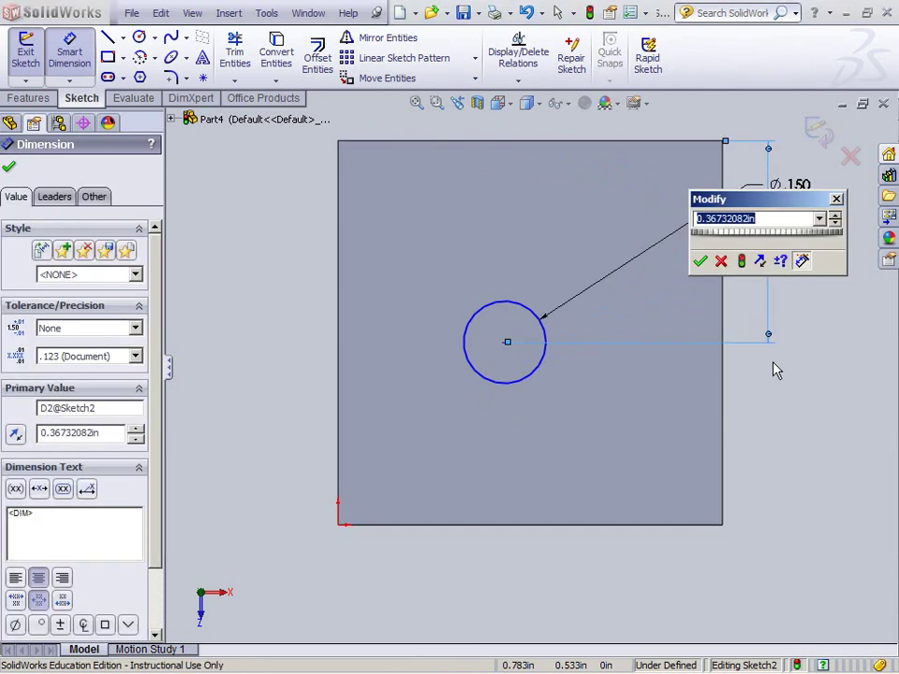
text(.35)
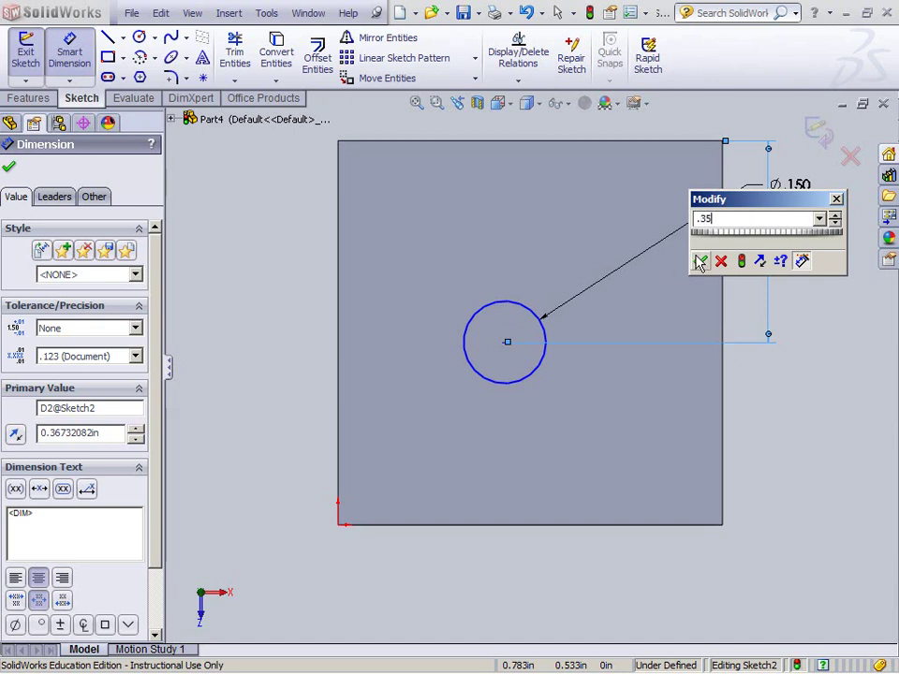
click(699, 261)
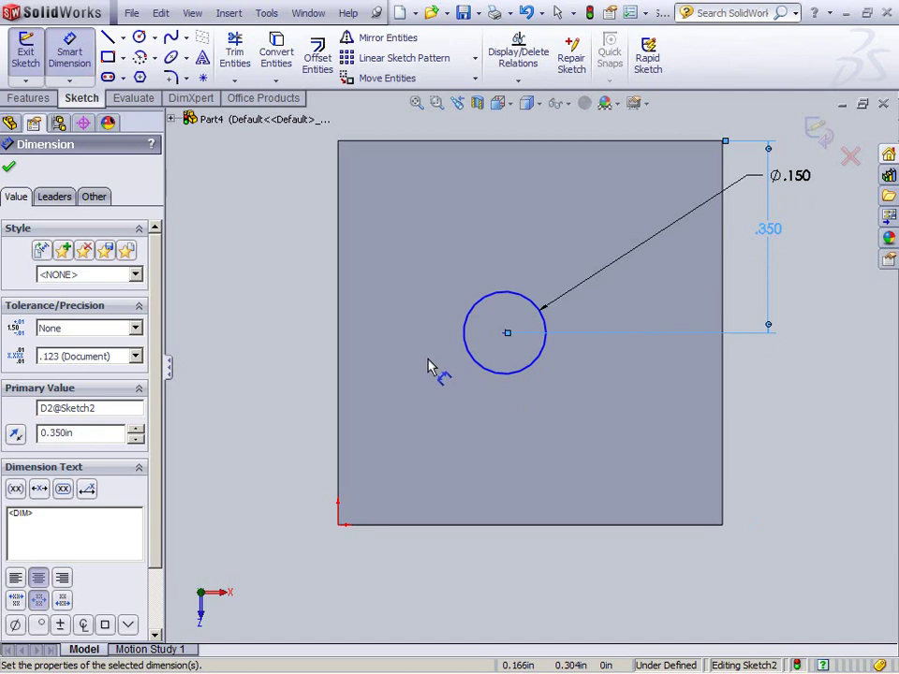
click(10, 169)
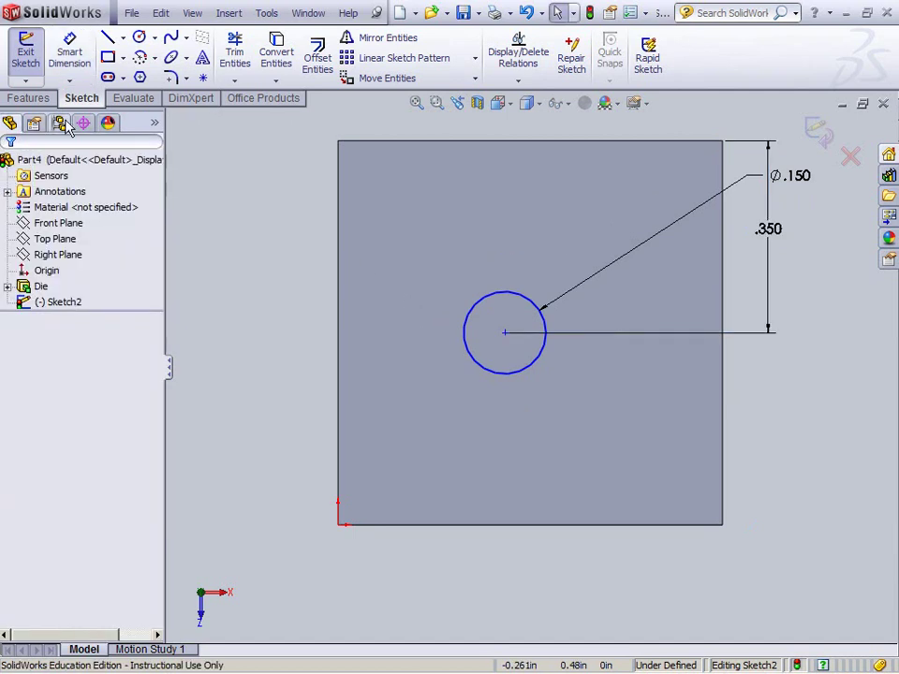
Exit the circle sketch and reopen it for editing
click(25, 39)
click(115, 355)
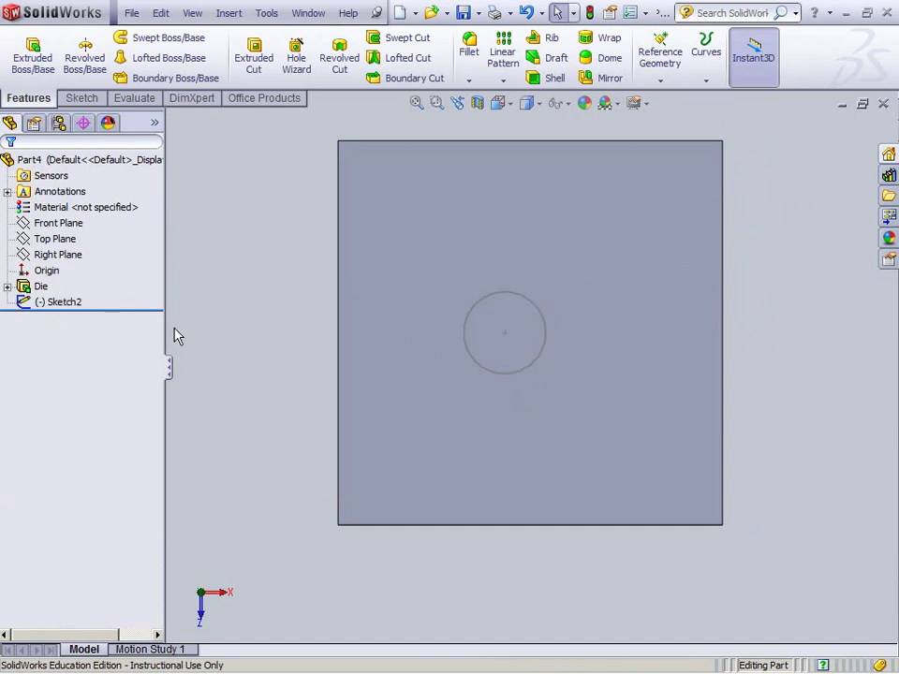
click(66, 301)
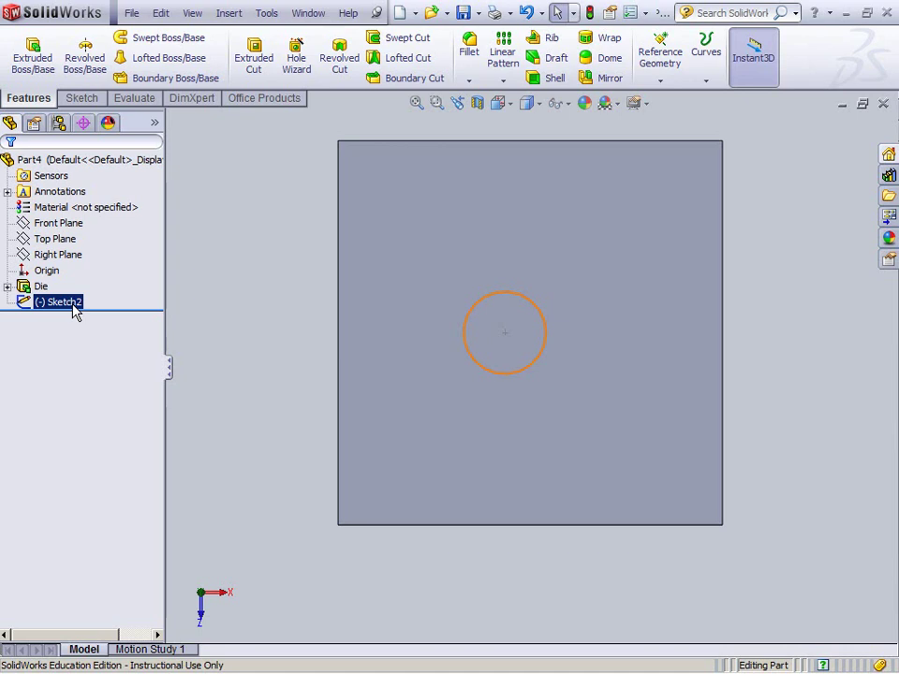
key(Escape)
click(74, 301)
right_click(73, 302)
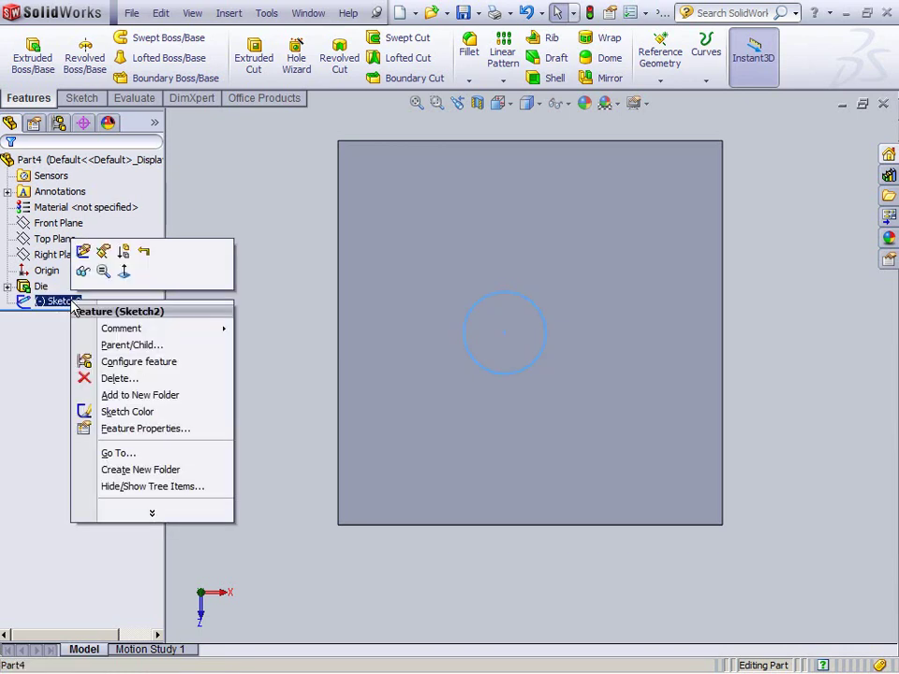
click(84, 252)
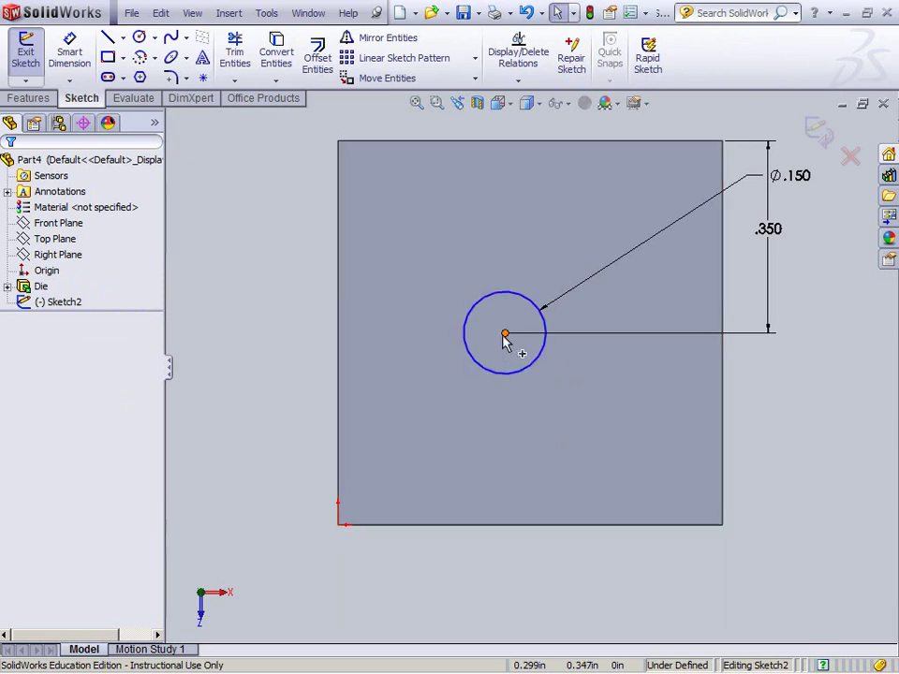
Shift the circle sideways along the face and dimension its centre 0.35 in from the face's right edge
click(518, 309)
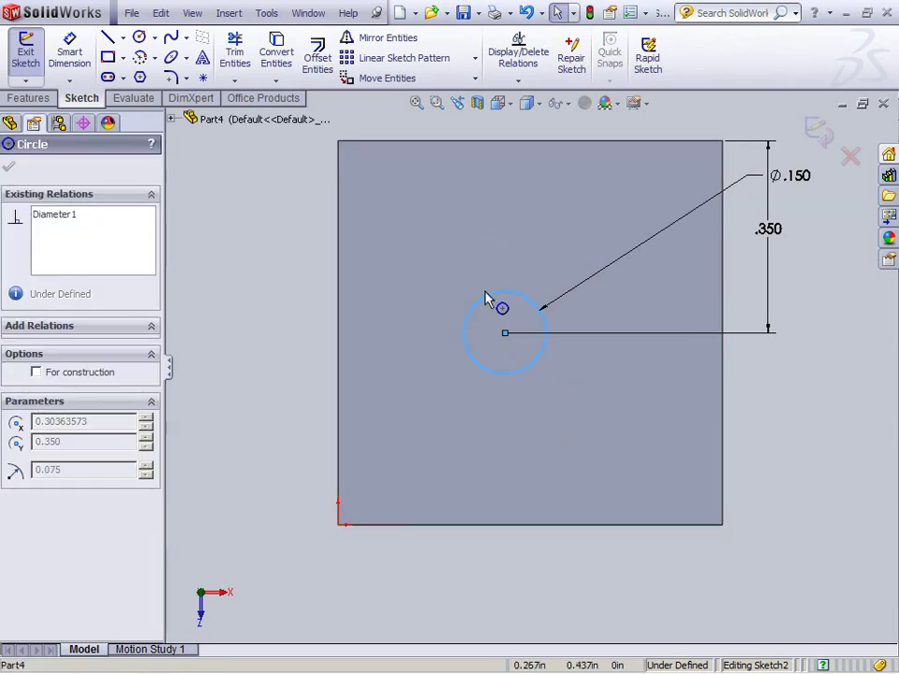
drag(506, 333, 539, 315)
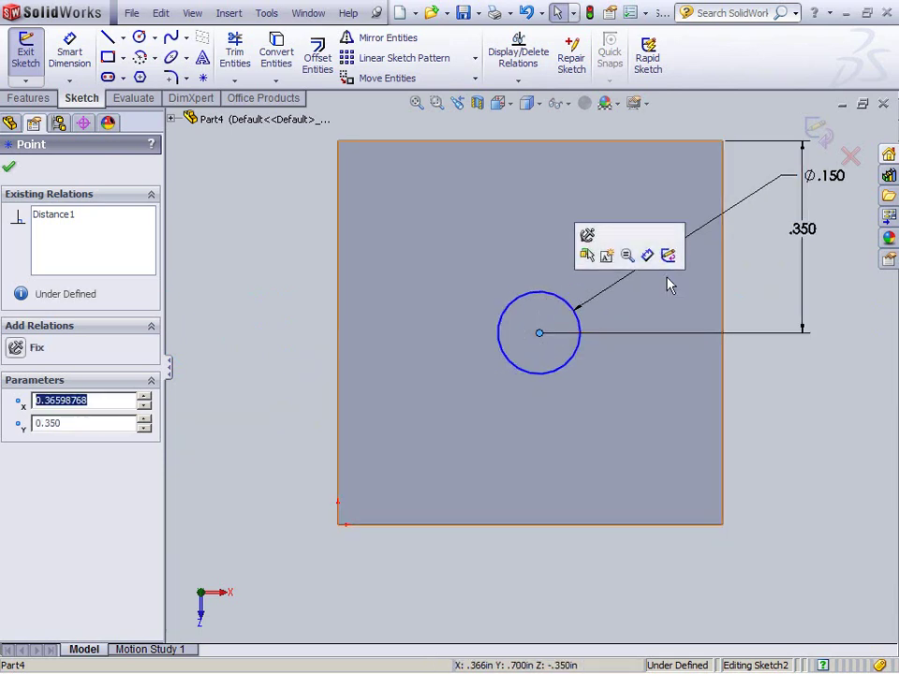
click(71, 52)
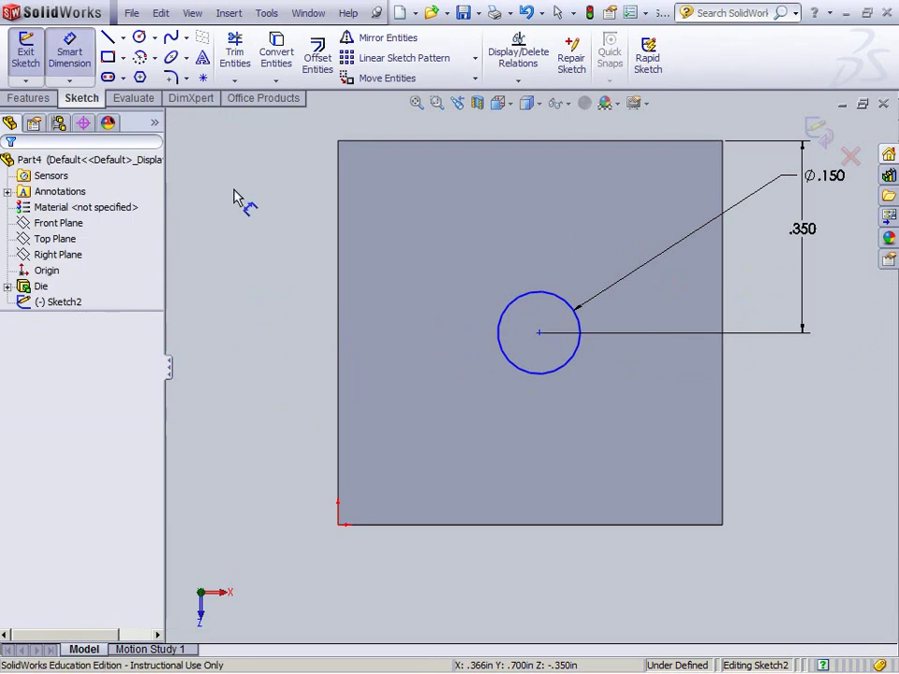
click(539, 334)
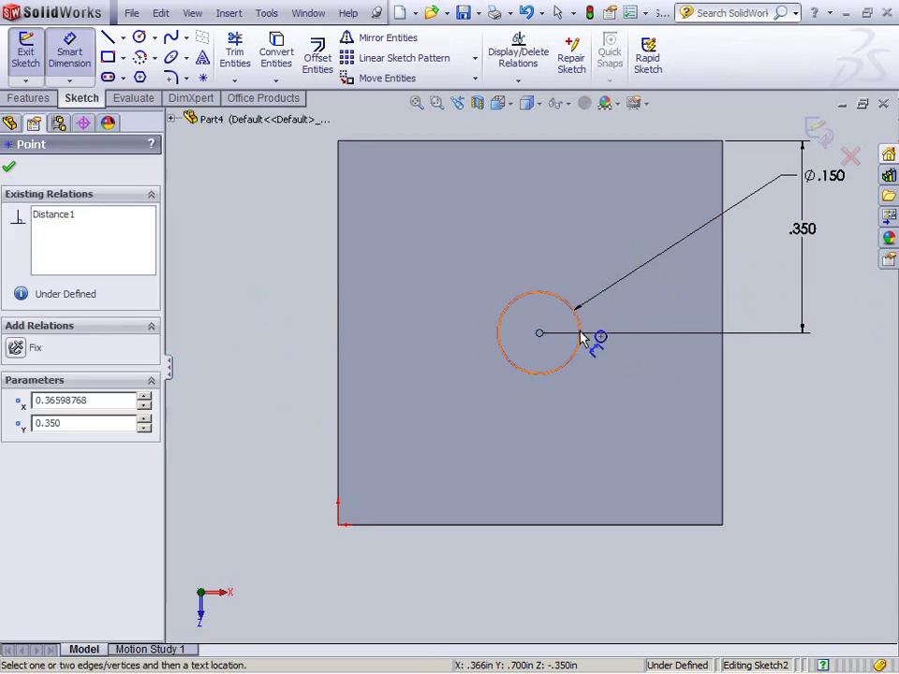
click(724, 319)
click(617, 128)
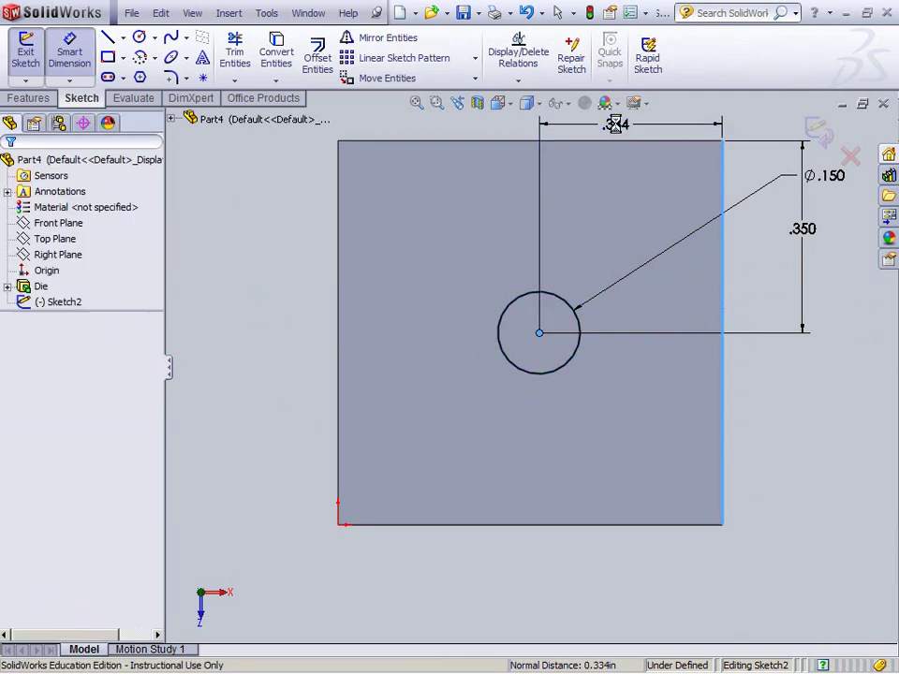
text(.350)
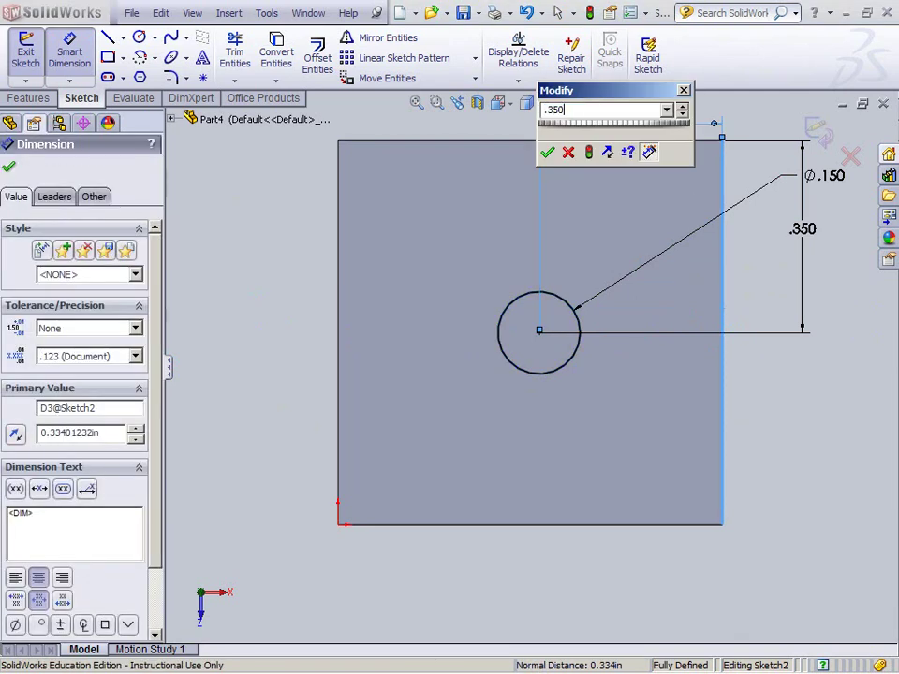
click(546, 152)
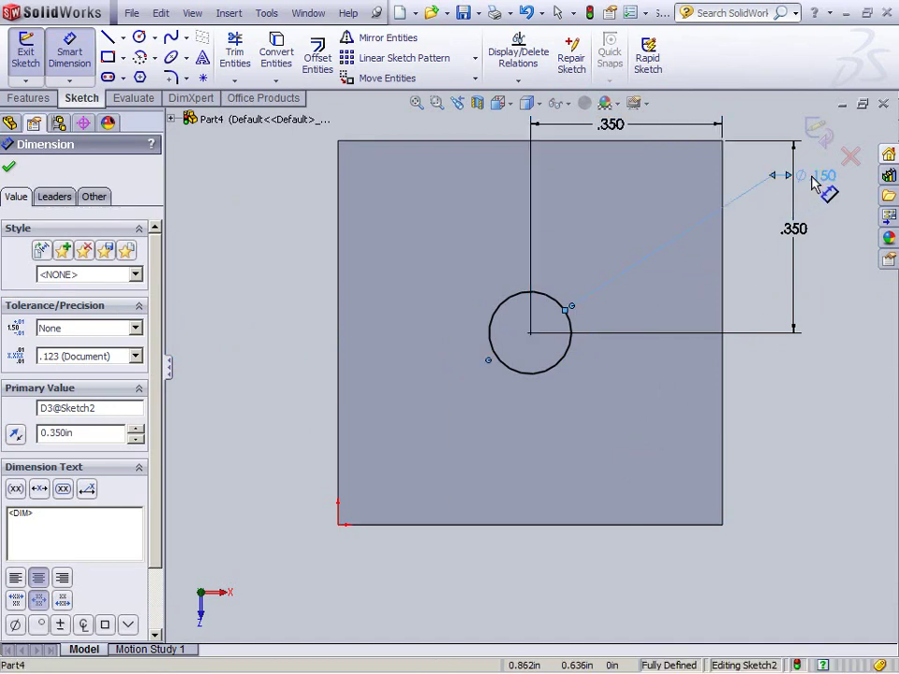
Rearrange the diameter and the two centre dimensions neatly around the face and exit the circle sketch
drag(812, 203, 768, 495)
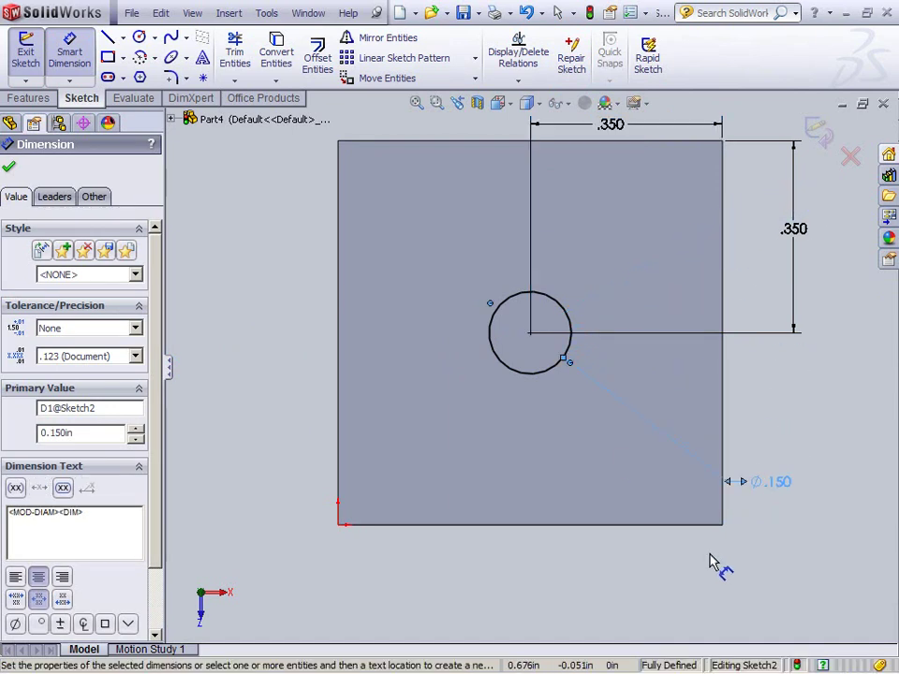
scroll(708, 576, down, 2)
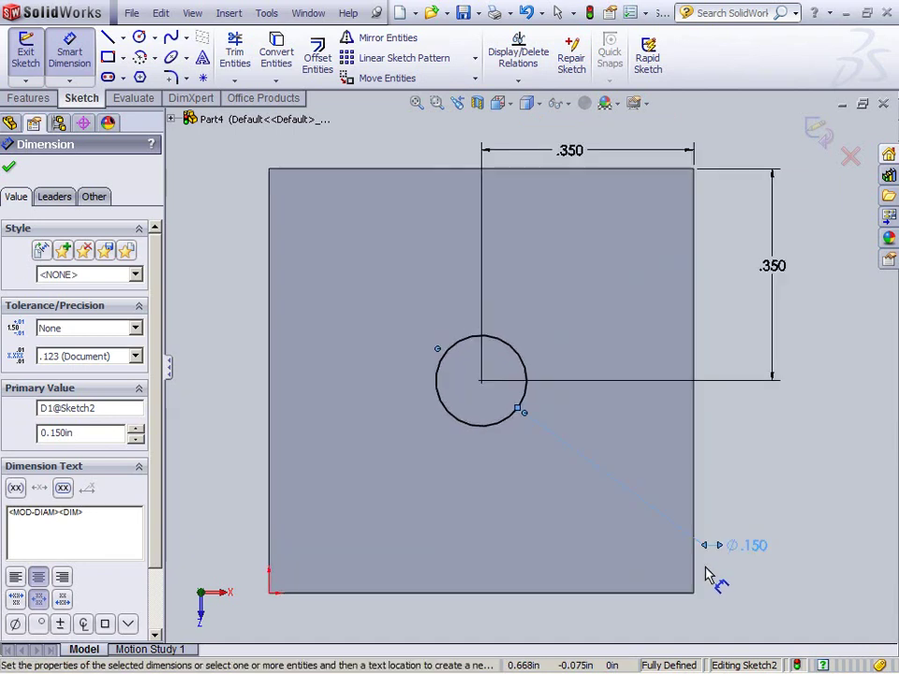
mouse_move(780, 267)
mouse_down()
mouse_move(742, 296)
mouse_move(731, 288)
mouse_up()
drag(579, 157, 578, 134)
key(f)
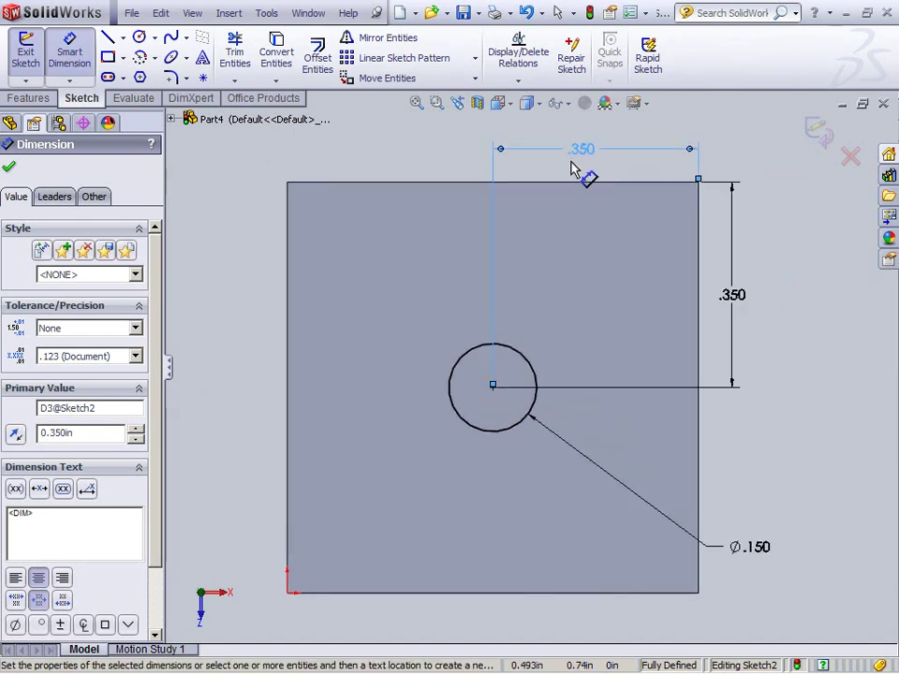
click(10, 168)
click(25, 47)
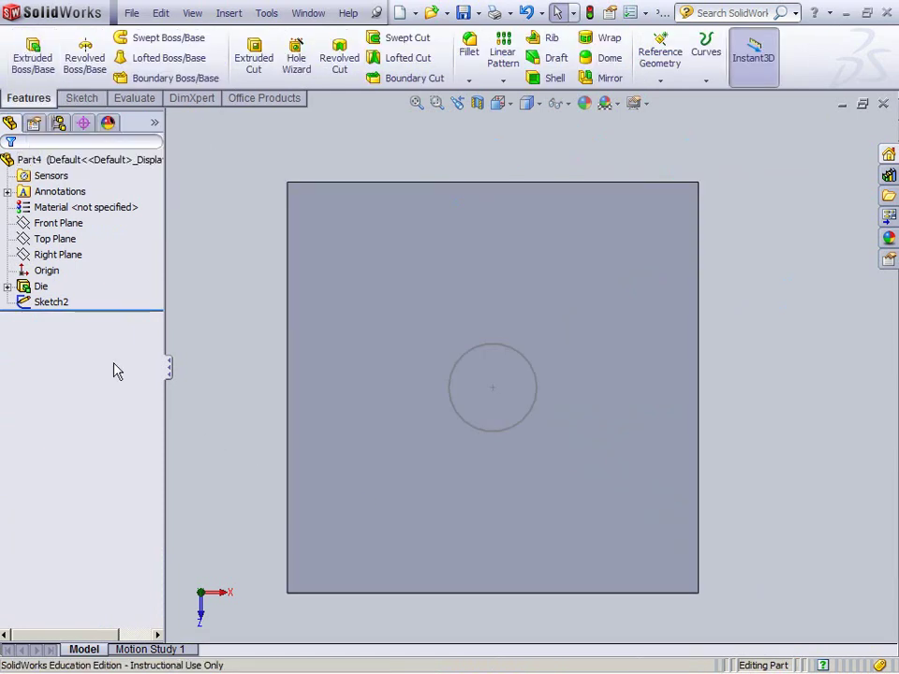
Cut the circle sketch into the die with a blind Extruded Cut 0.09 in deep
click(536, 372)
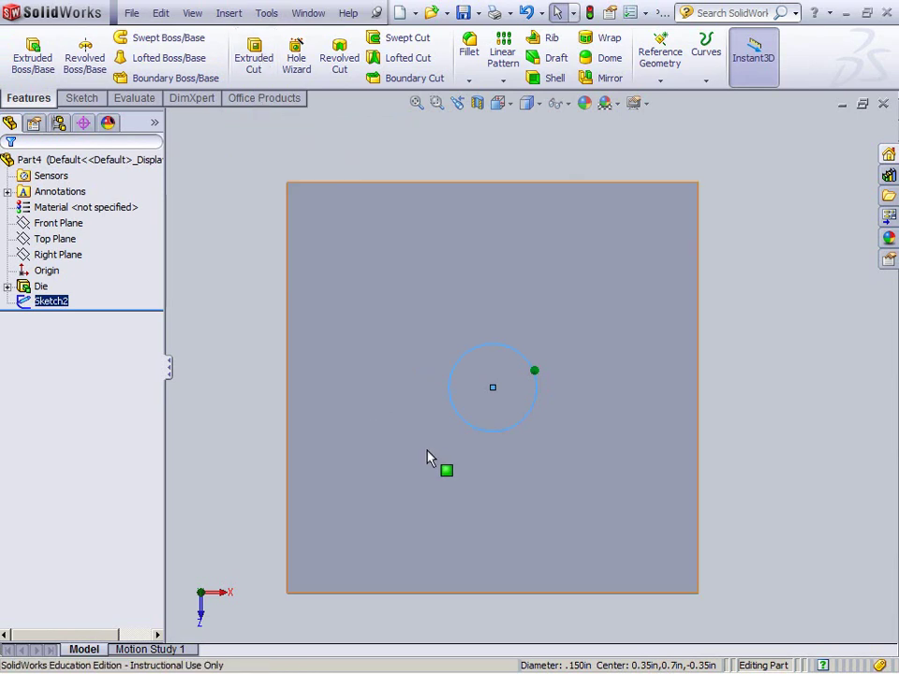
click(54, 302)
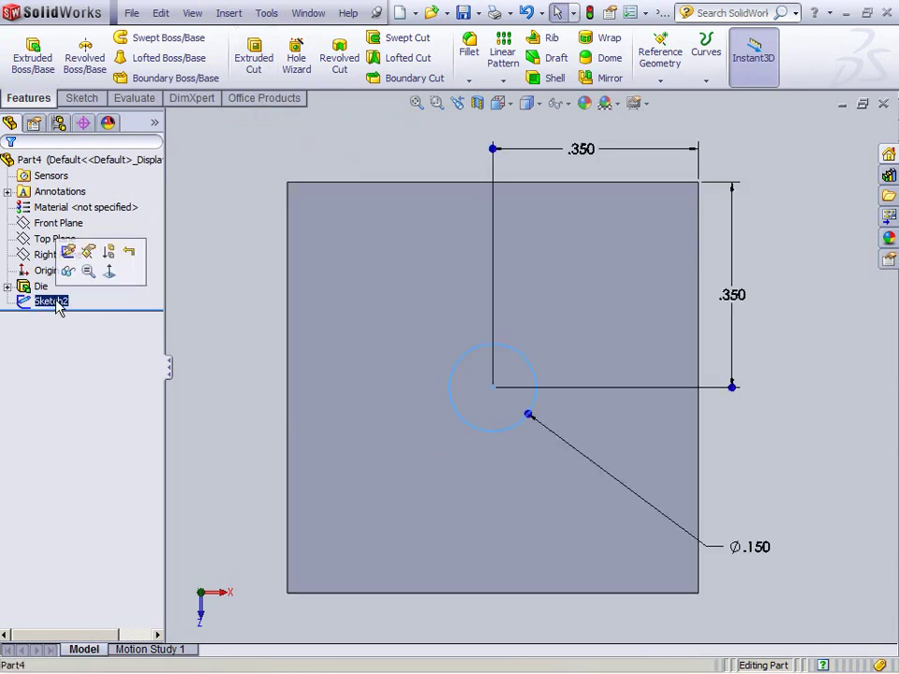
click(457, 416)
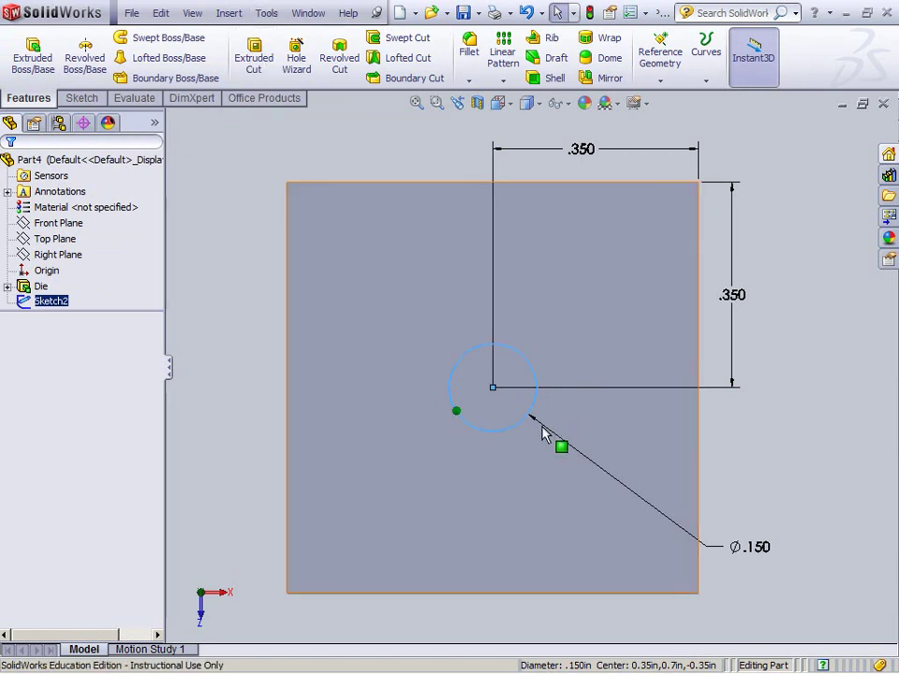
click(253, 56)
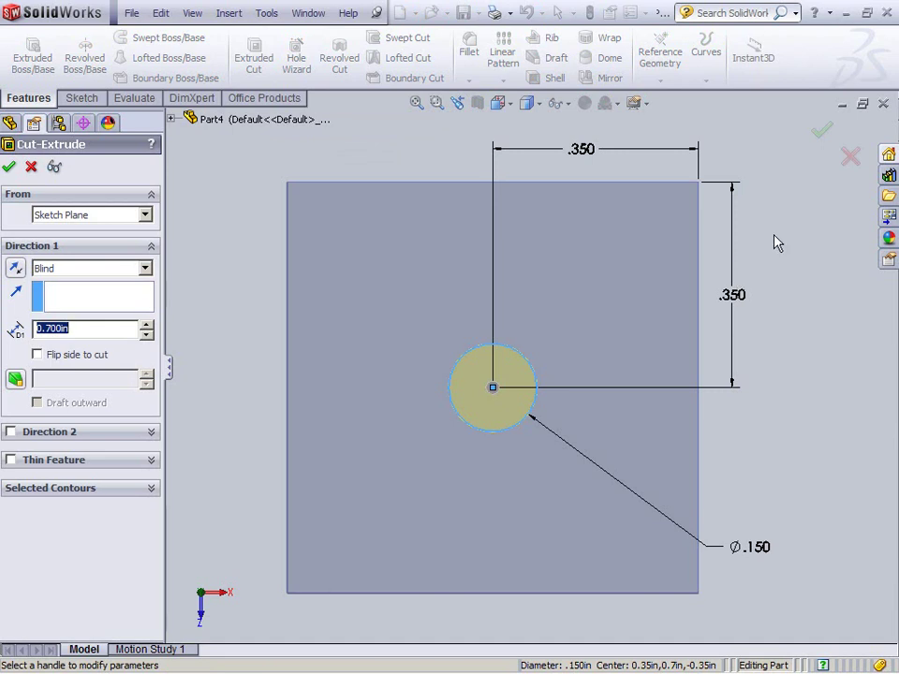
middle_drag(775, 241, 738, 263)
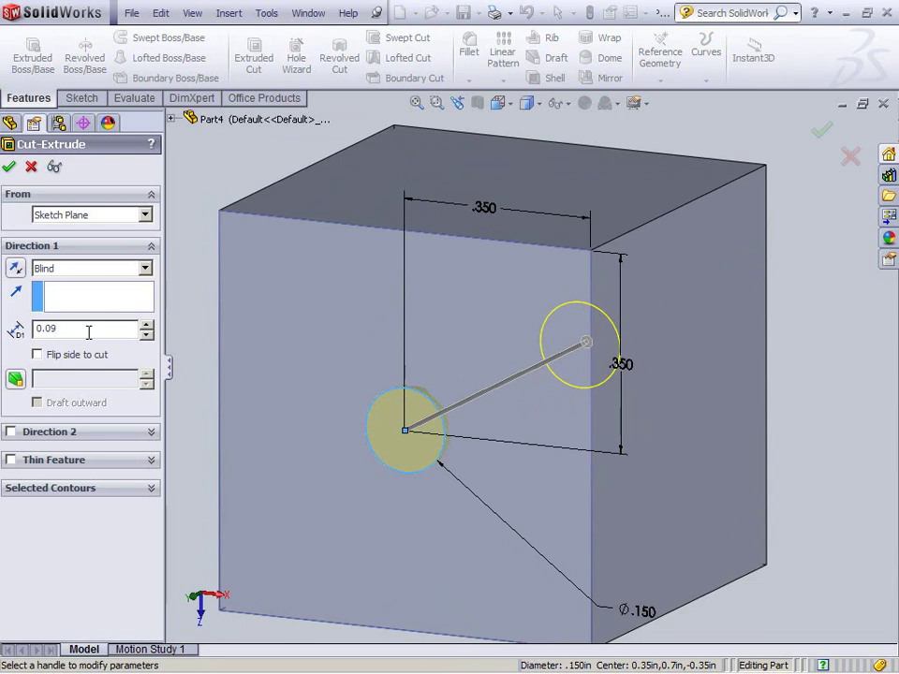
click(89, 333)
click(10, 166)
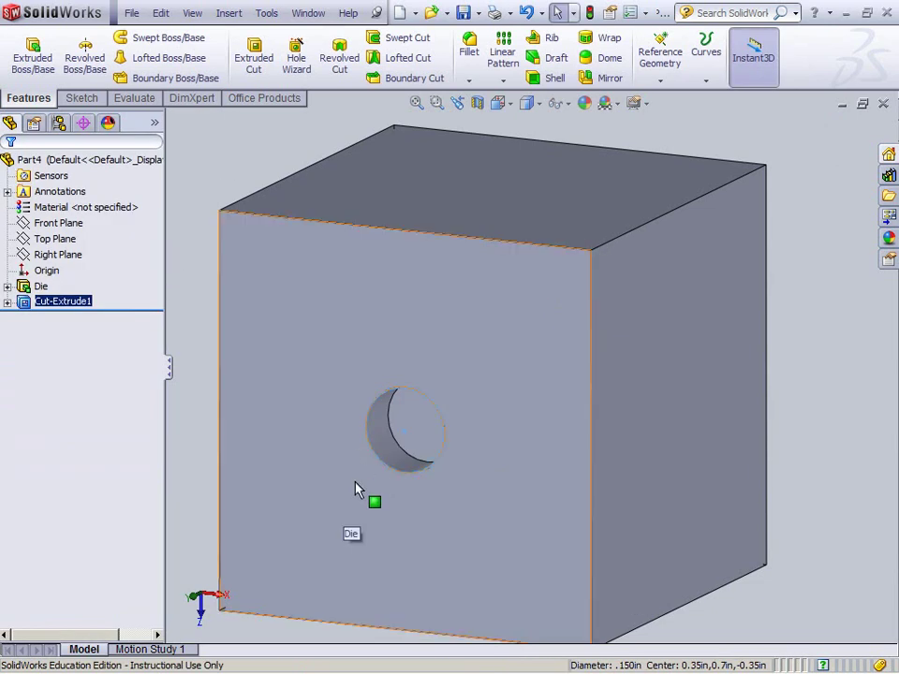
Rename the circular cut feature as Face One
middle_drag(337, 537, 374, 554)
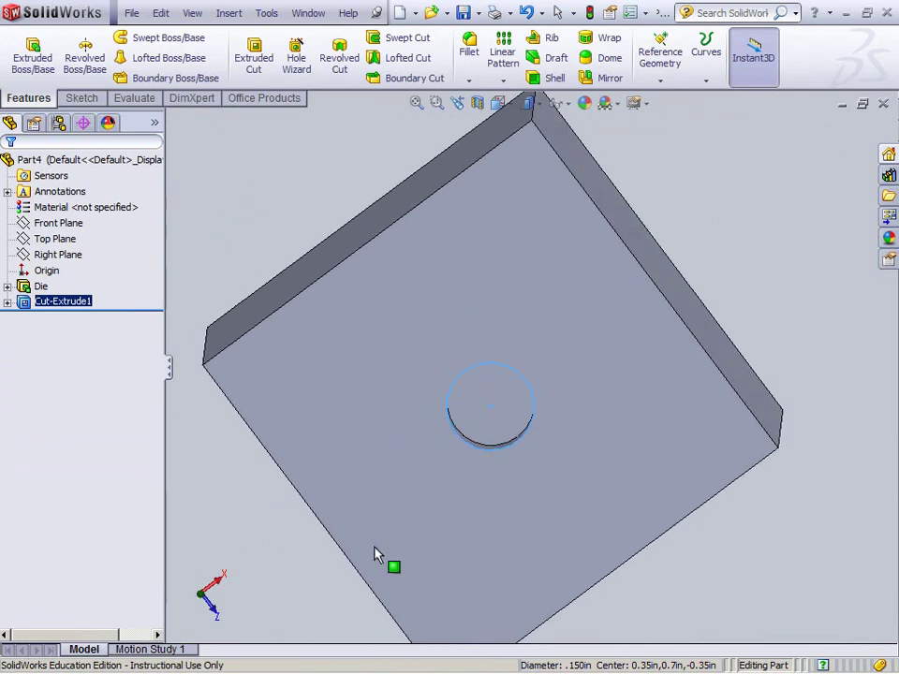
right_click(69, 312)
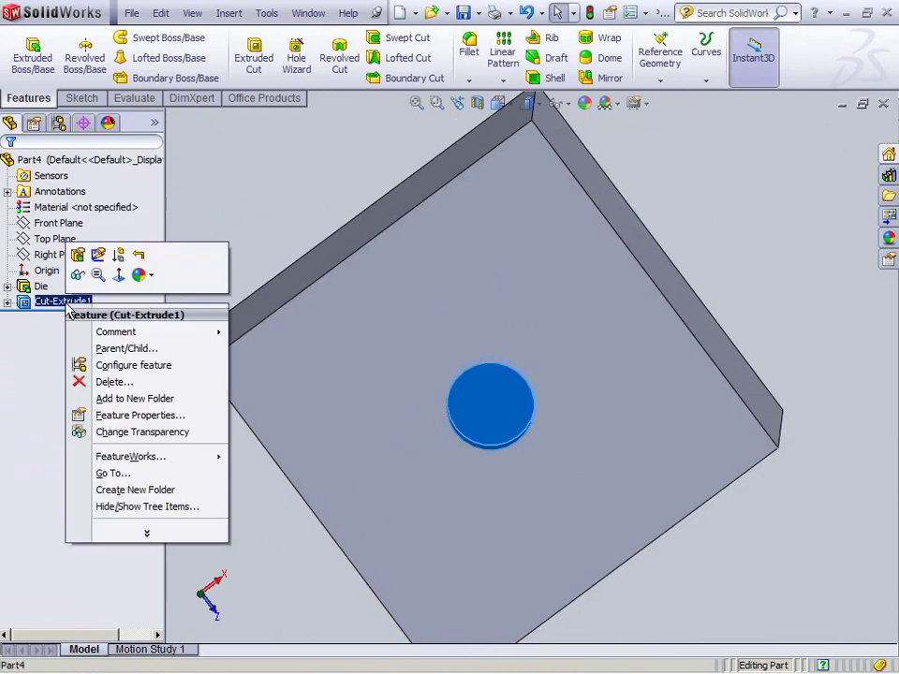
click(146, 415)
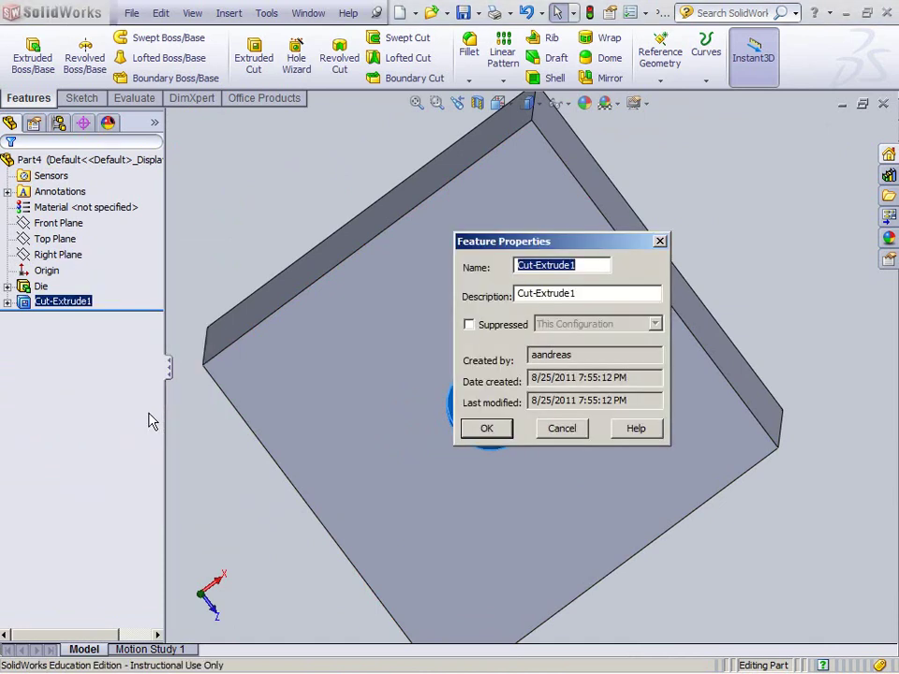
text(Face One)
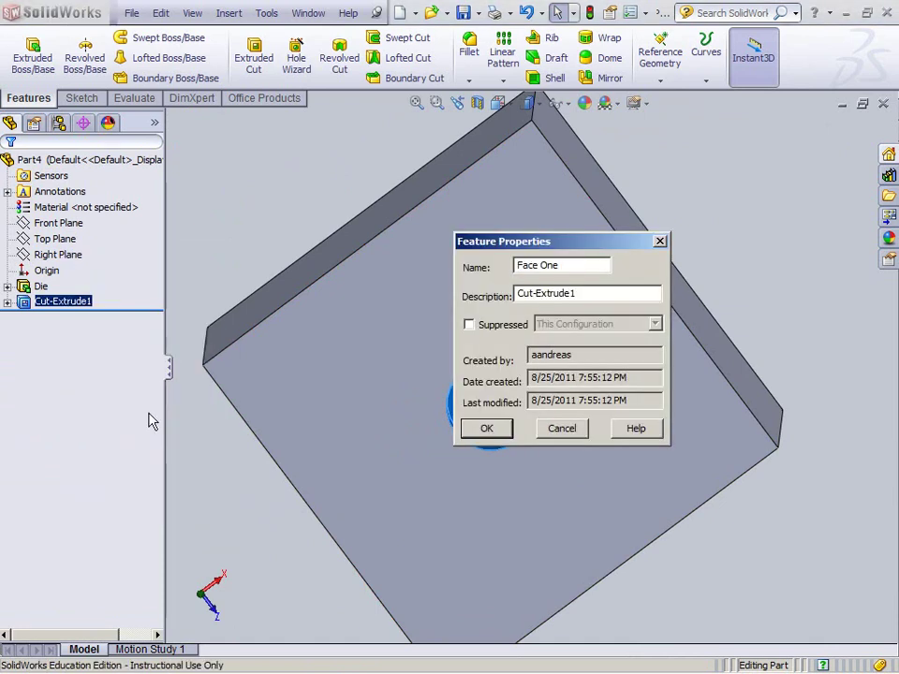
key(Return)
click(341, 149)
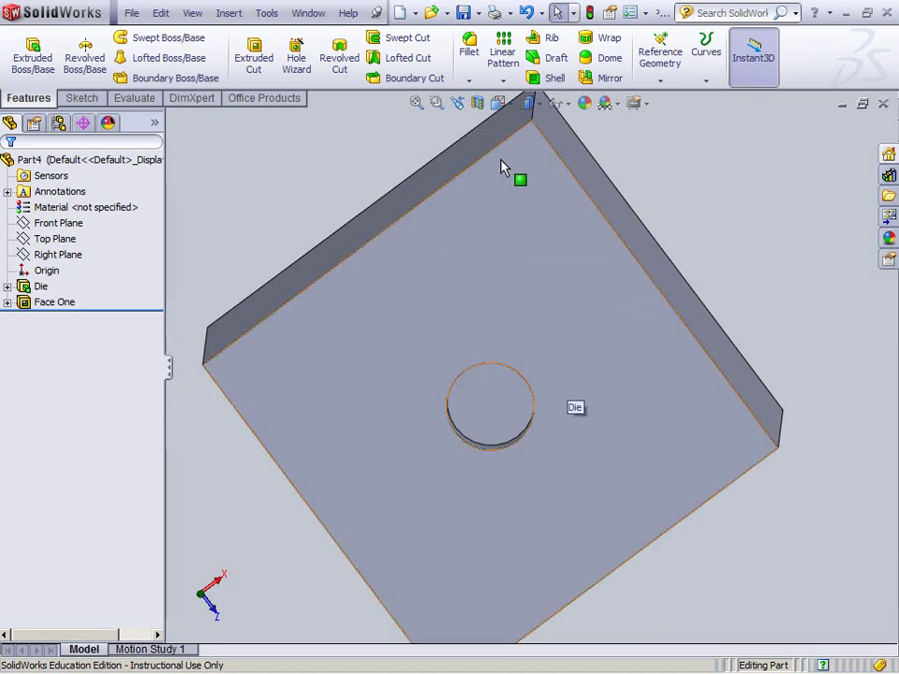
View the die straight on from the front and from the top
click(496, 103)
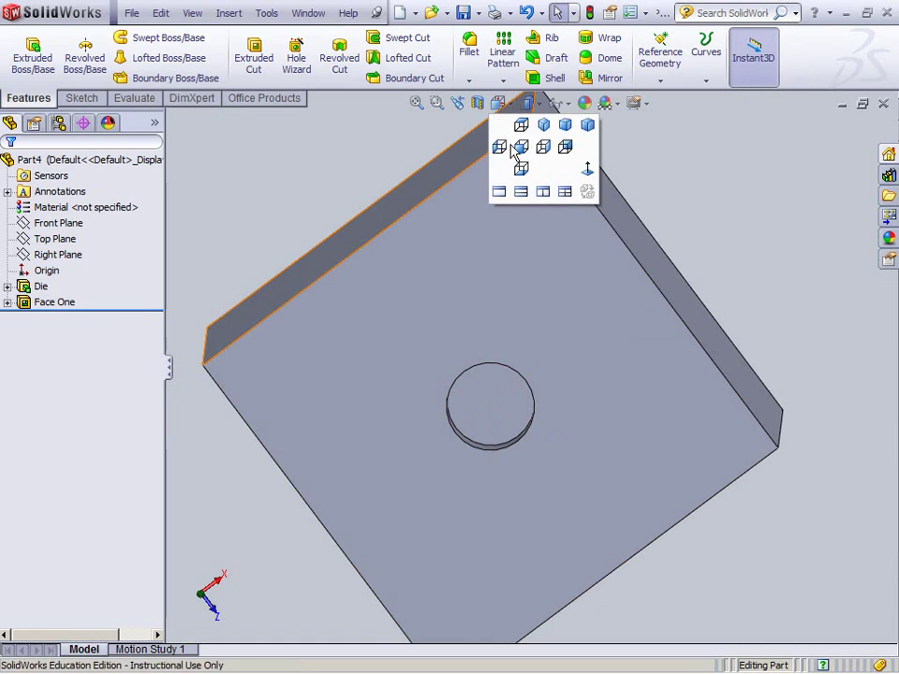
click(518, 148)
click(499, 104)
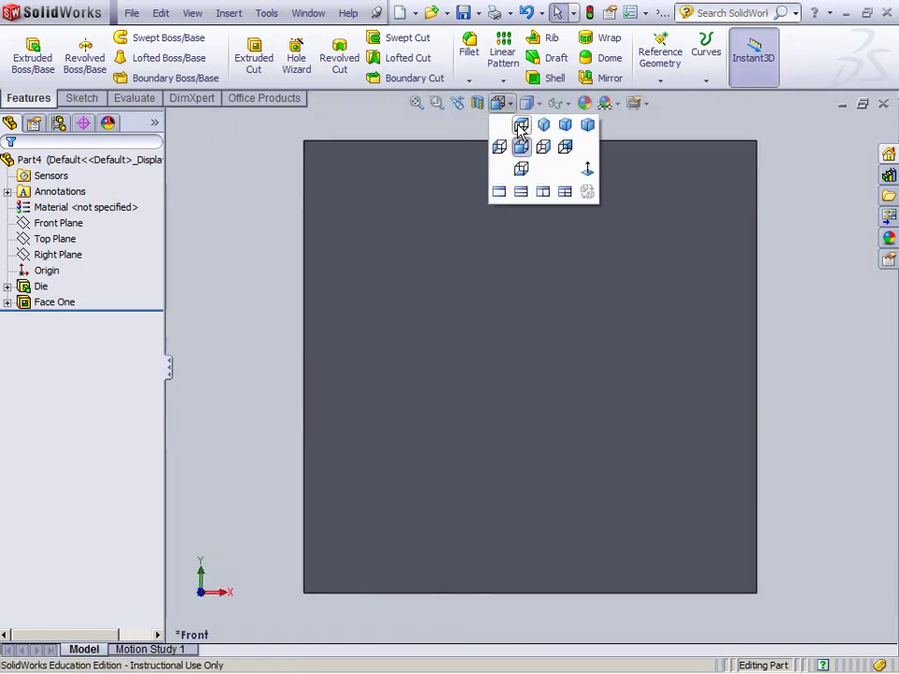
click(521, 128)
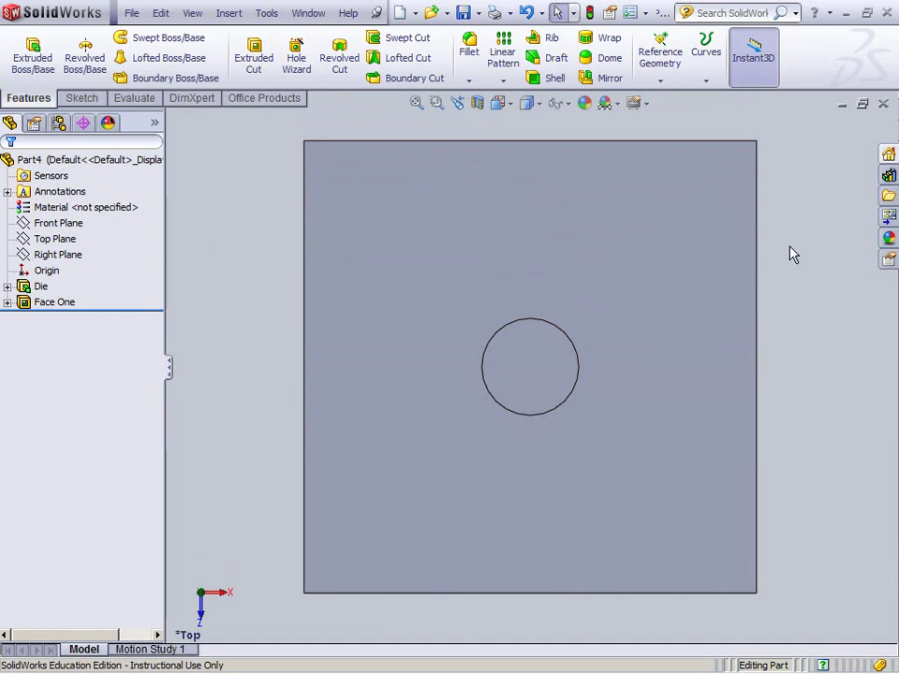
click(501, 104)
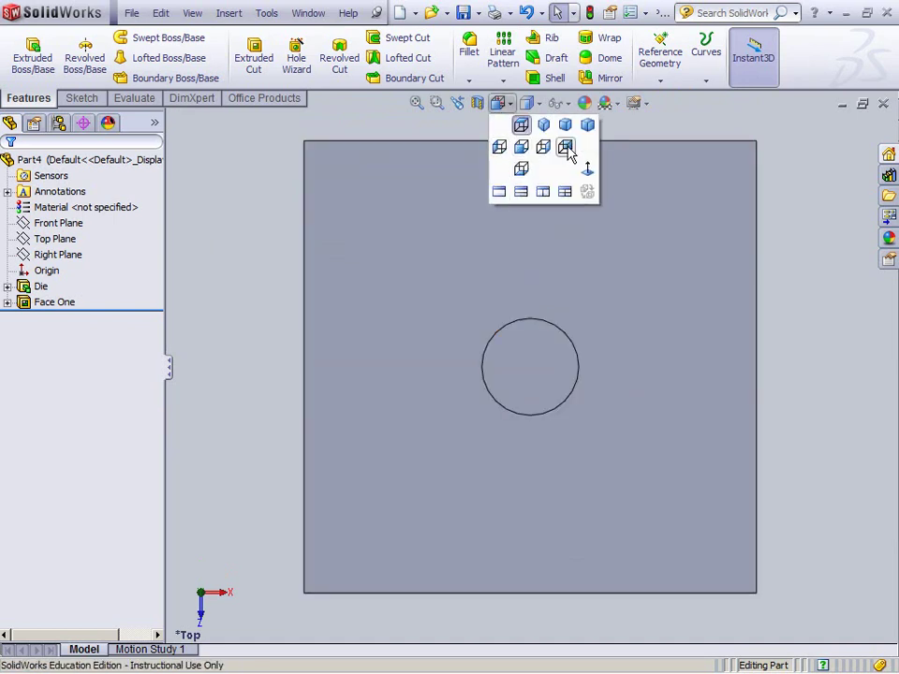